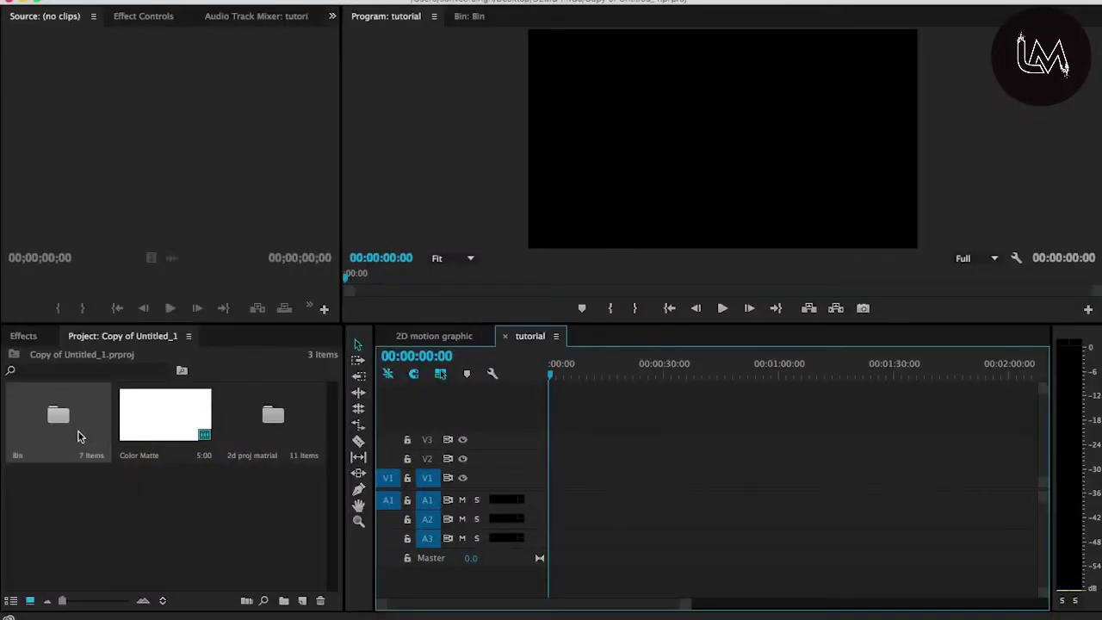
Step: Create a new bin named croma and open it in its own window
{"action": "left_click", "coordinate": [78, 437]}
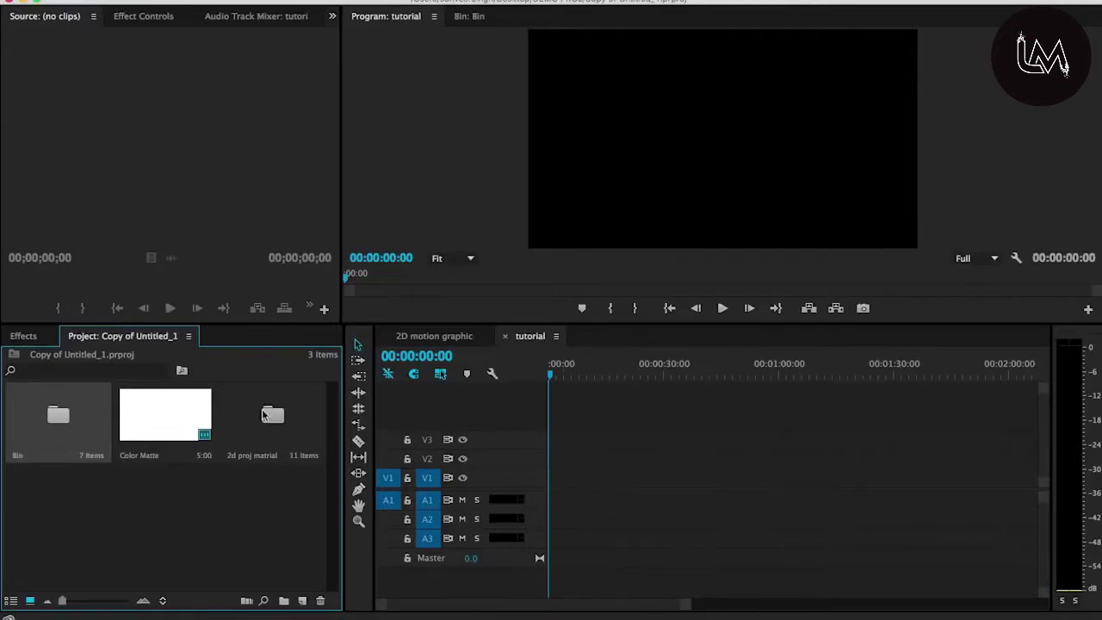
{"action": "left_click", "coordinate": [285, 602]}
{"action": "type", "text": "croma"}
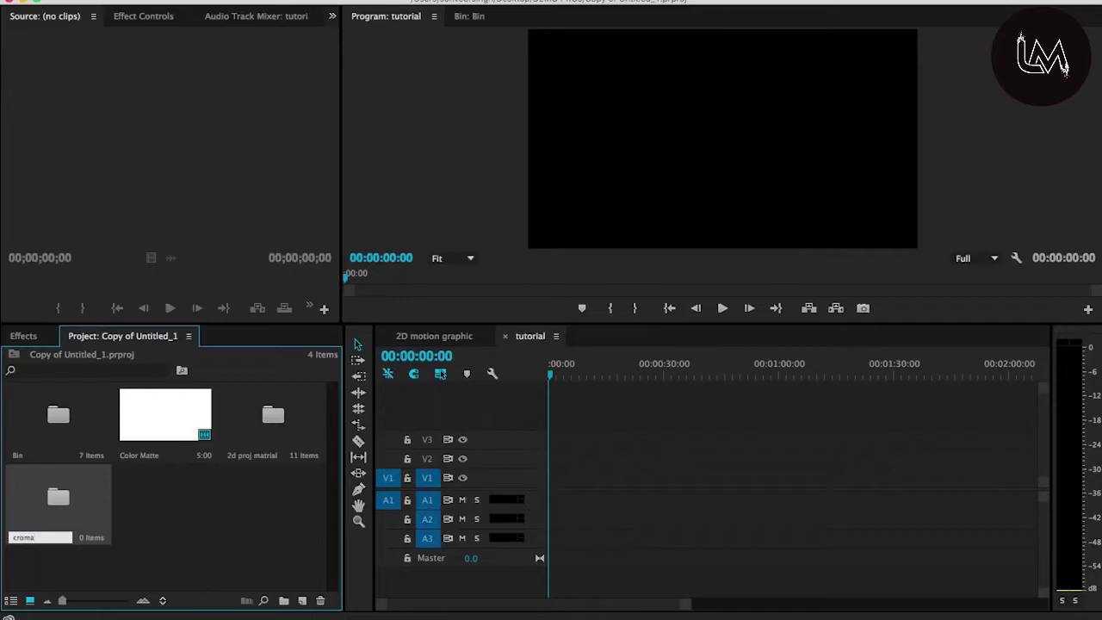
{"action": "key", "text": "Tab"}
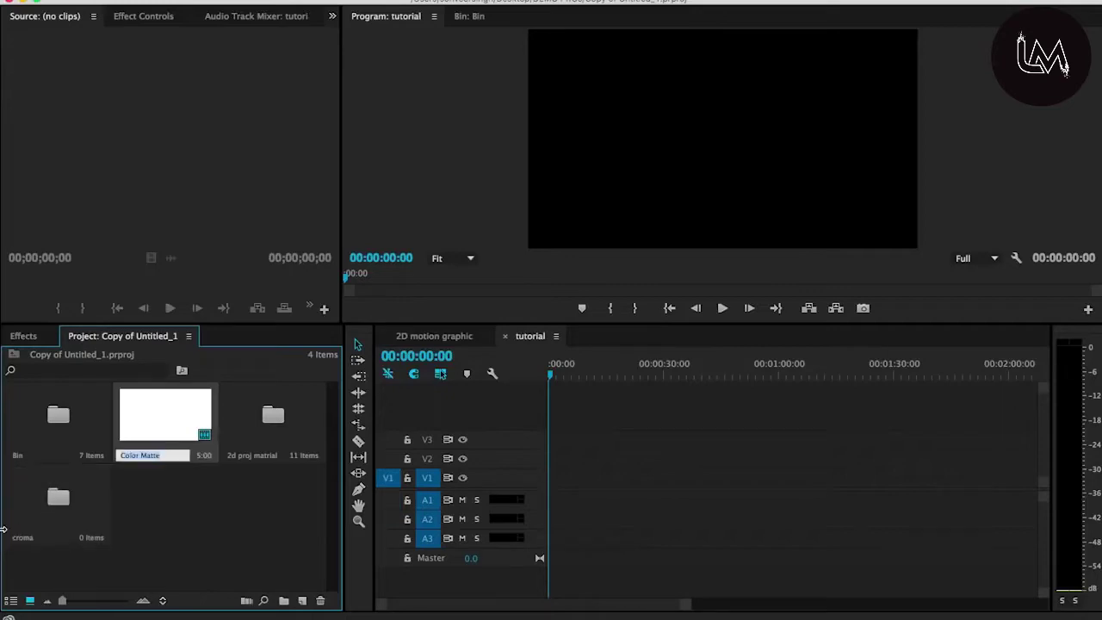
{"action": "double_click", "coordinate": [39, 516]}
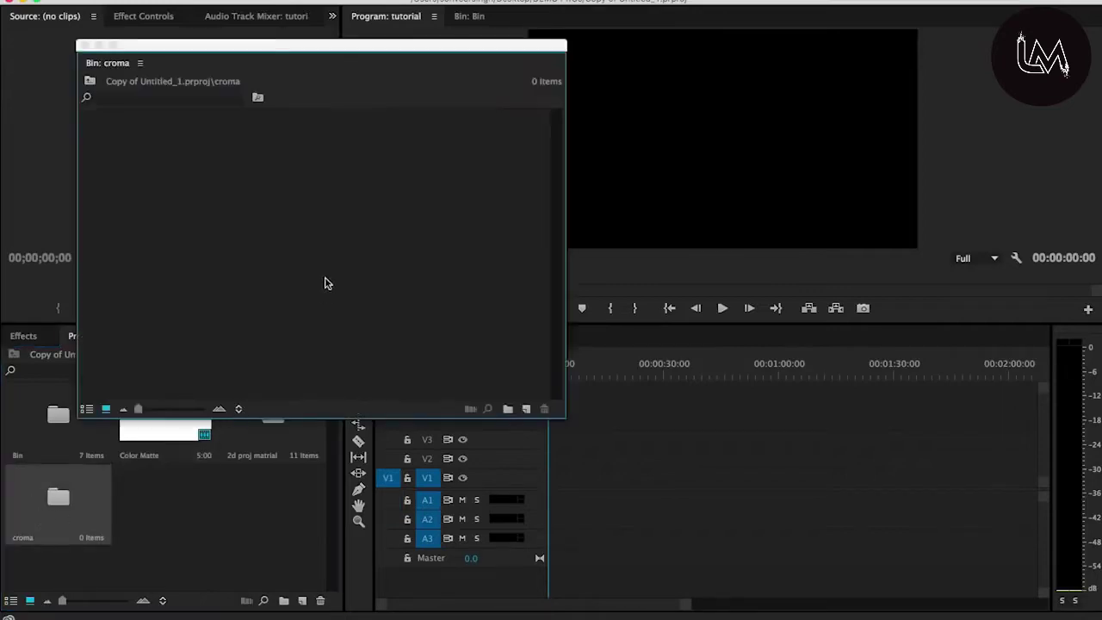
Step: Import the green-screen presenter mp4 from the Desktop into the croma bin
{"action": "double_click", "coordinate": [263, 198]}
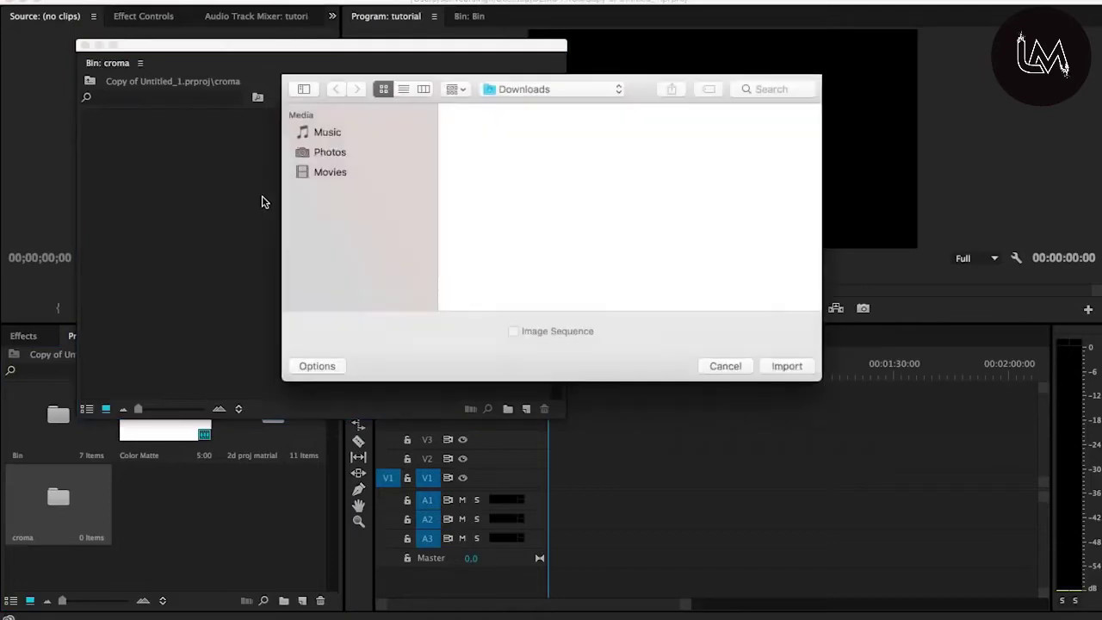
{"action": "left_click", "coordinate": [338, 193]}
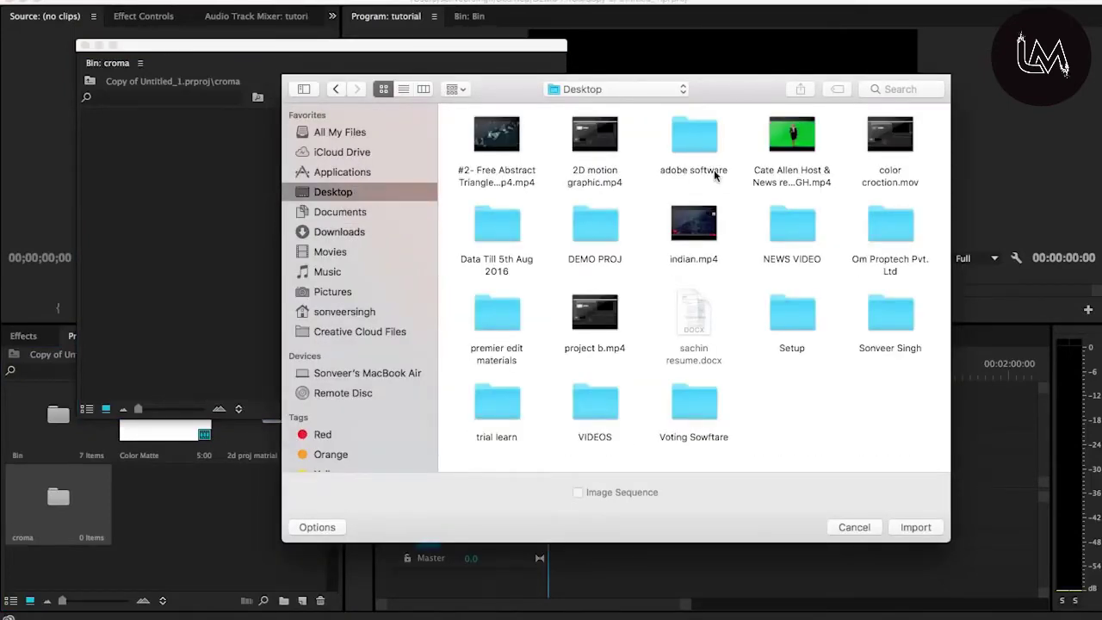
{"action": "left_click", "coordinate": [807, 152]}
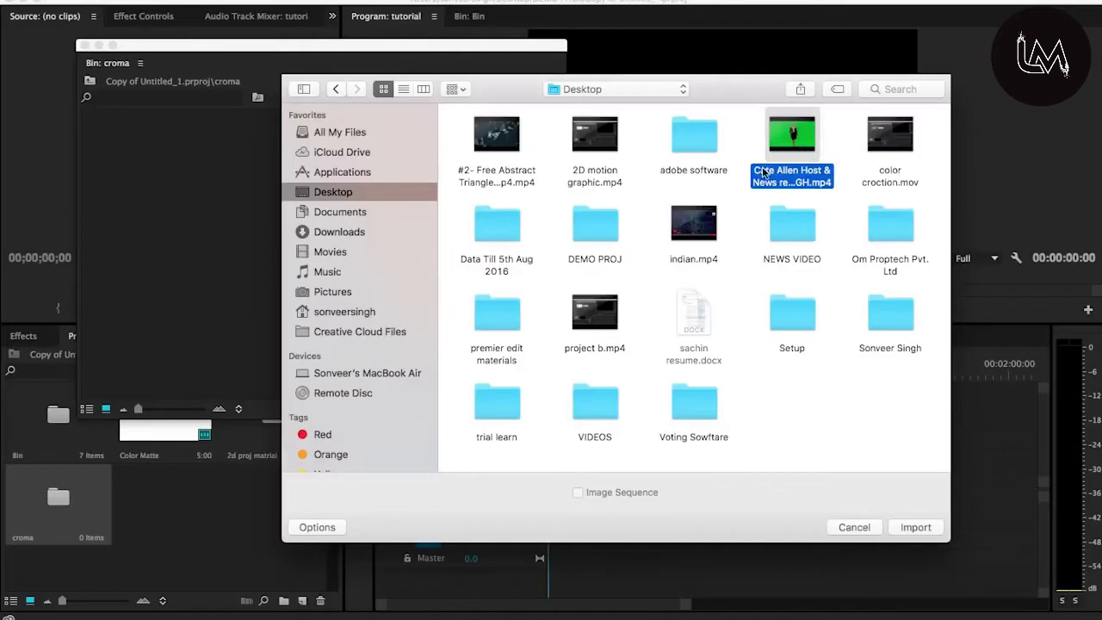
{"action": "left_click", "coordinate": [691, 155]}
{"action": "left_click", "coordinate": [801, 152]}
{"action": "left_click", "coordinate": [915, 527]}
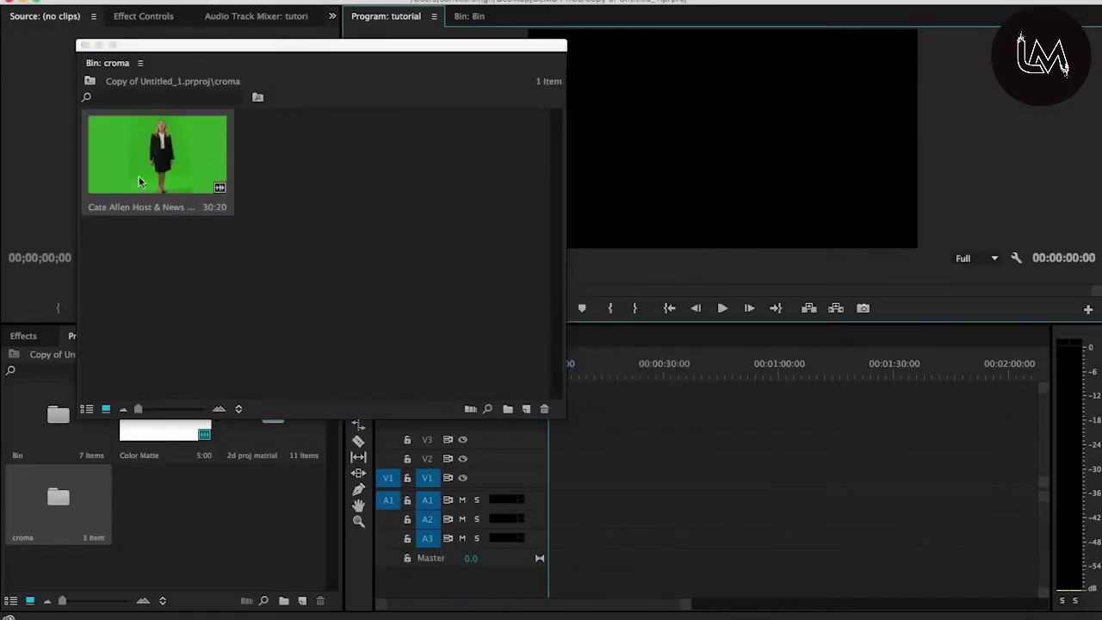
Step: Put the presenter clip on the tutorial sequence, match the sequence settings, and close the bin
{"action": "mouse_move", "coordinate": [172, 162]}
{"action": "left_mouse_down"}
{"action": "mouse_move", "coordinate": [516, 381]}
{"action": "mouse_move", "coordinate": [176, 197]}
{"action": "mouse_move", "coordinate": [534, 480]}
{"action": "left_mouse_up"}
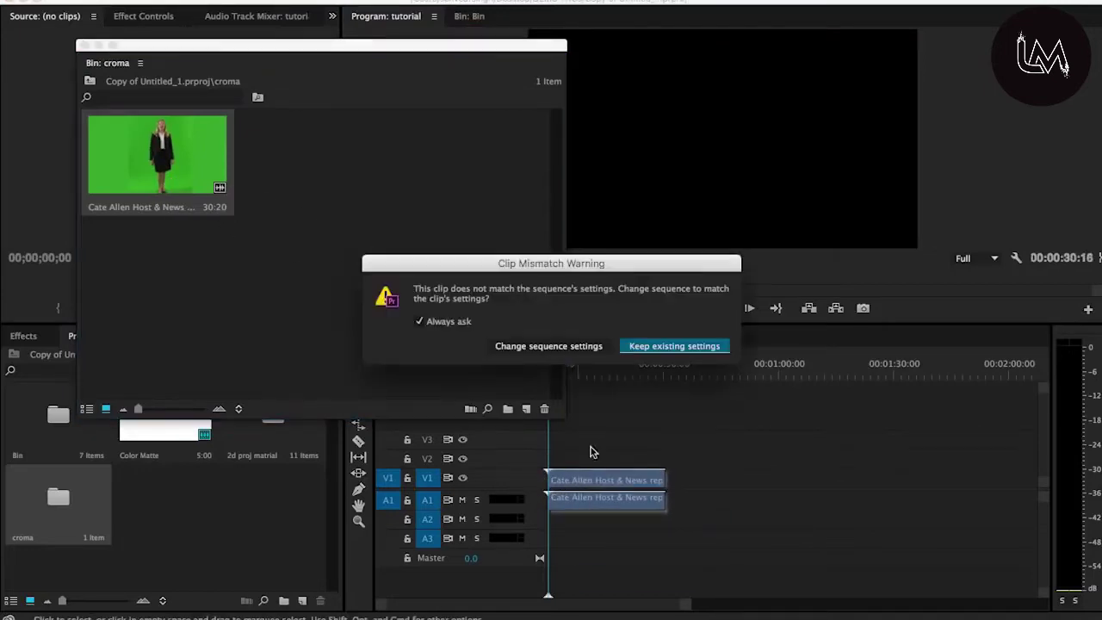
{"action": "left_click", "coordinate": [561, 346]}
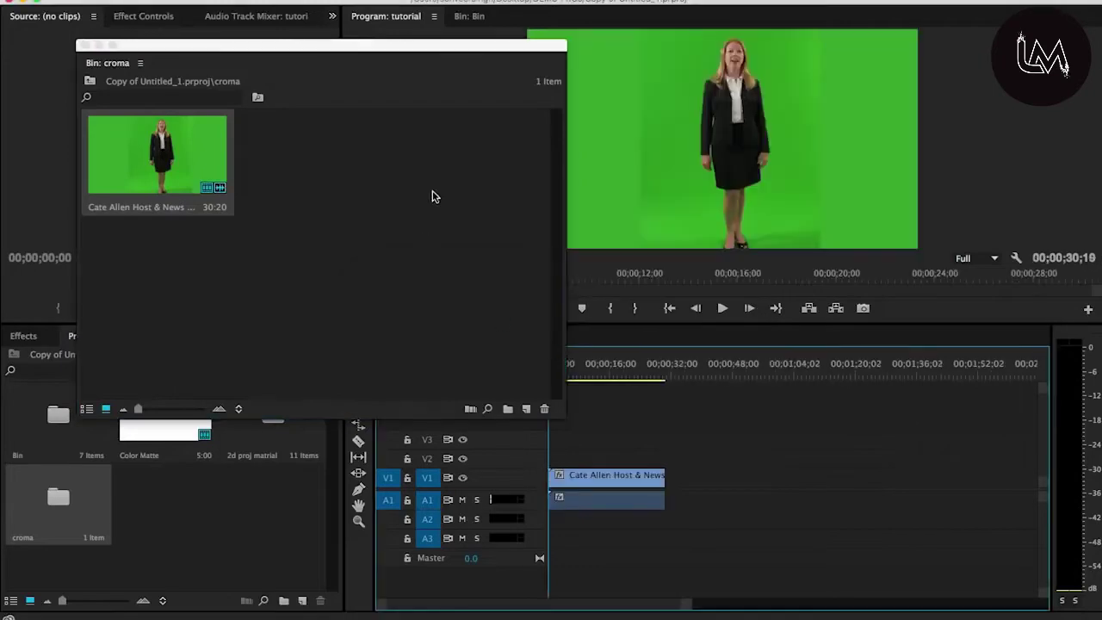
{"action": "left_click", "coordinate": [84, 45]}
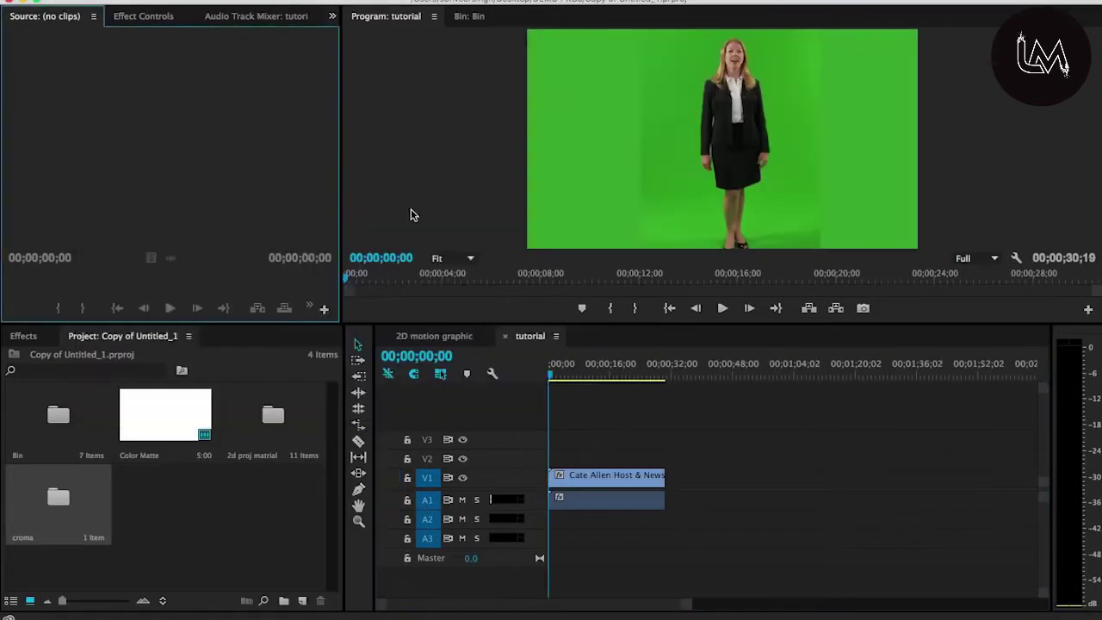
Step: Preview the clip's first seconds, resize the monitor and timeline panels, and reopen croma
{"action": "left_click", "coordinate": [554, 374]}
{"action": "left_click_drag", "start_coordinate": [554, 375], "coordinate": [571, 377]}
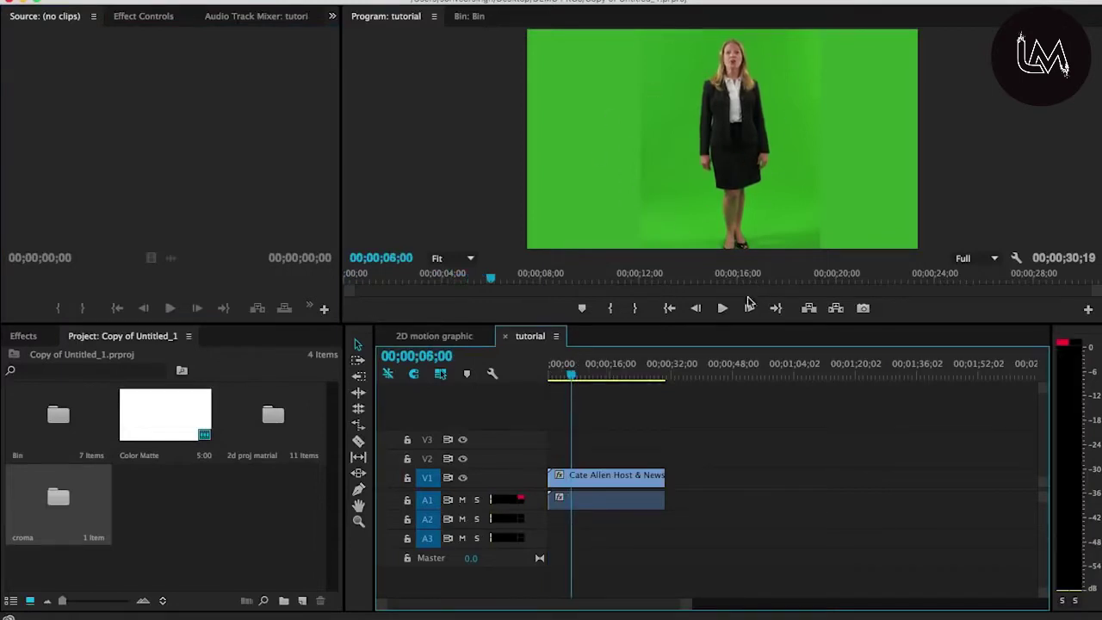
{"action": "left_click_drag", "start_coordinate": [731, 327], "coordinate": [745, 526]}
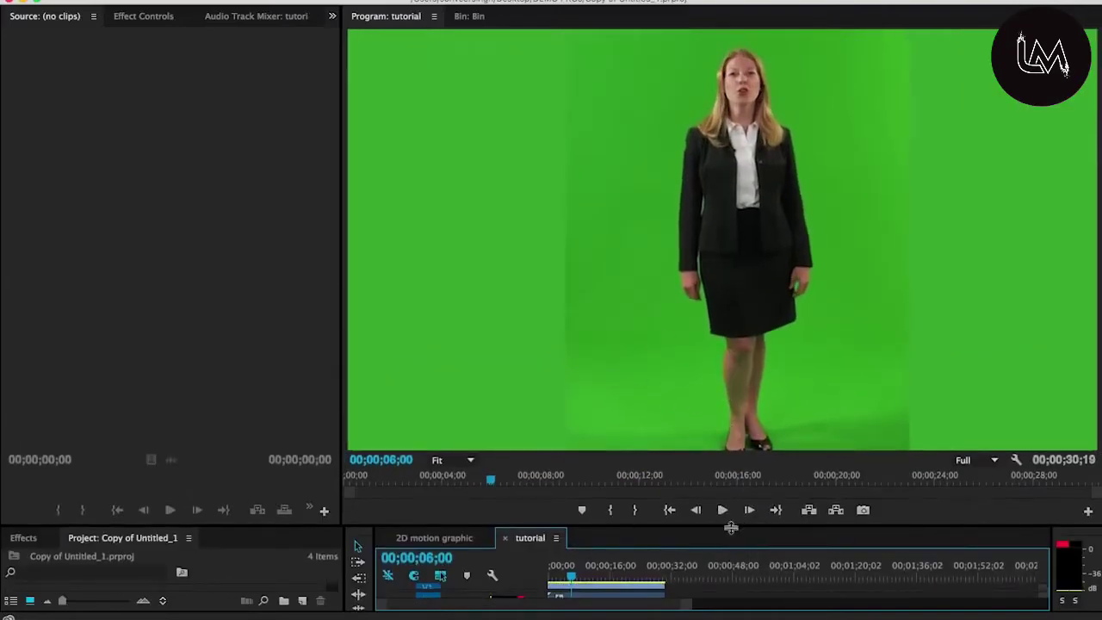
{"action": "left_click_drag", "start_coordinate": [731, 526], "coordinate": [699, 338]}
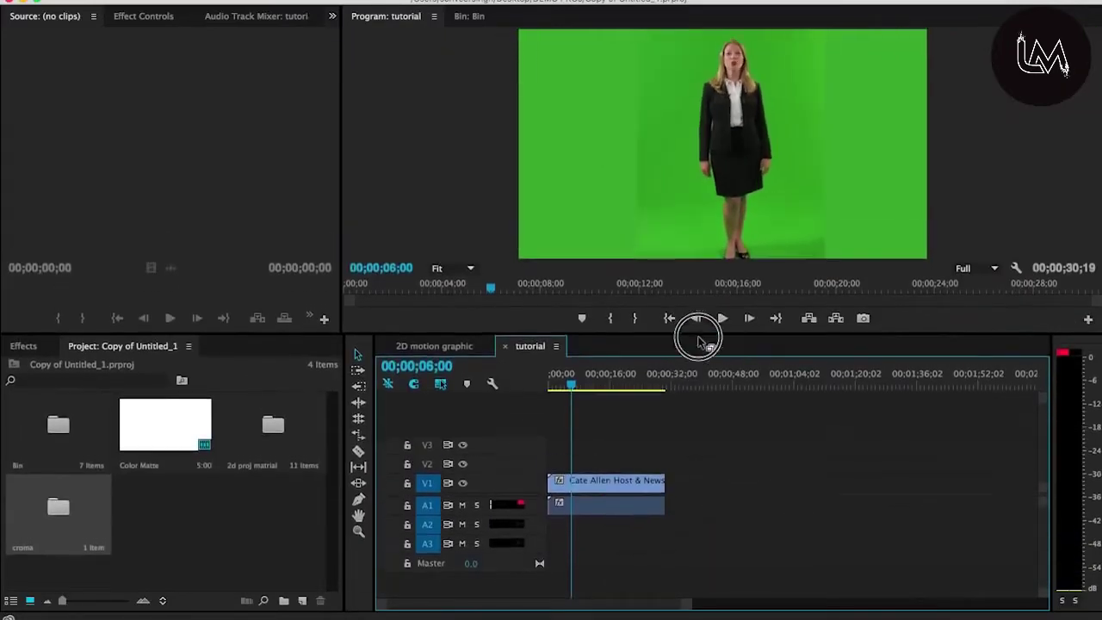
{"action": "double_click", "coordinate": [78, 515]}
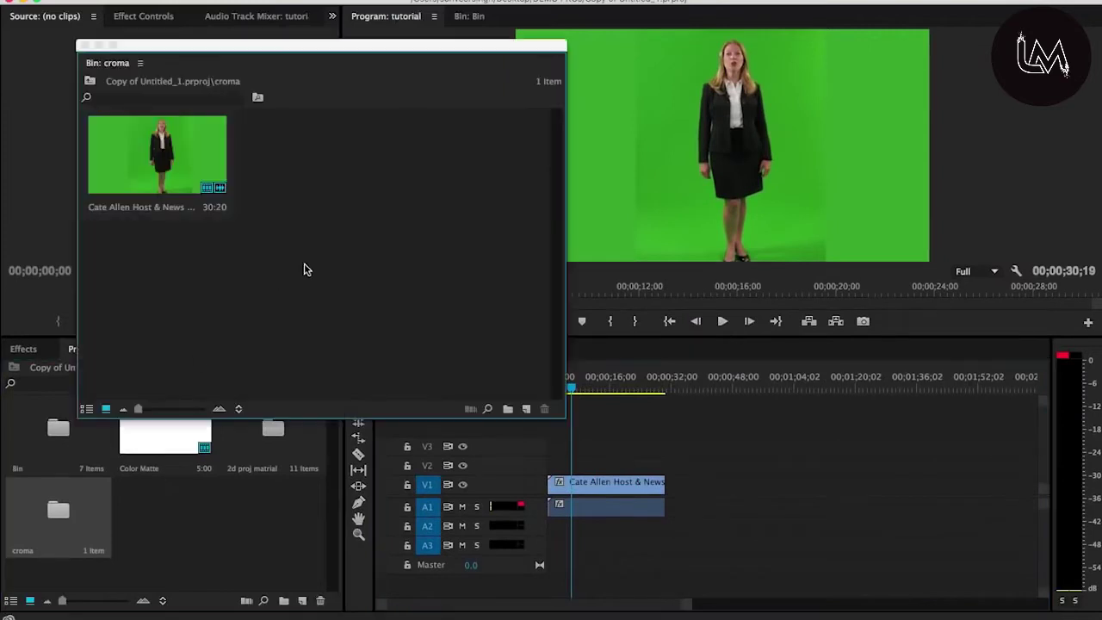
Step: Import the FREE HD Virtual Studio mp4 into the croma bin
{"action": "double_click", "coordinate": [348, 261]}
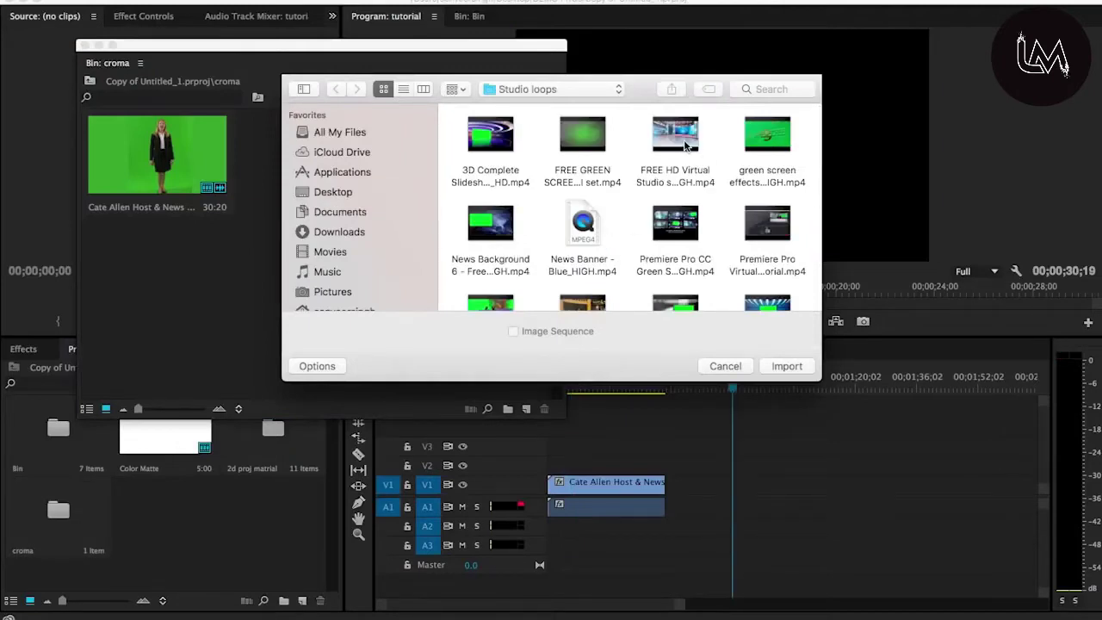
{"action": "left_click", "coordinate": [685, 142]}
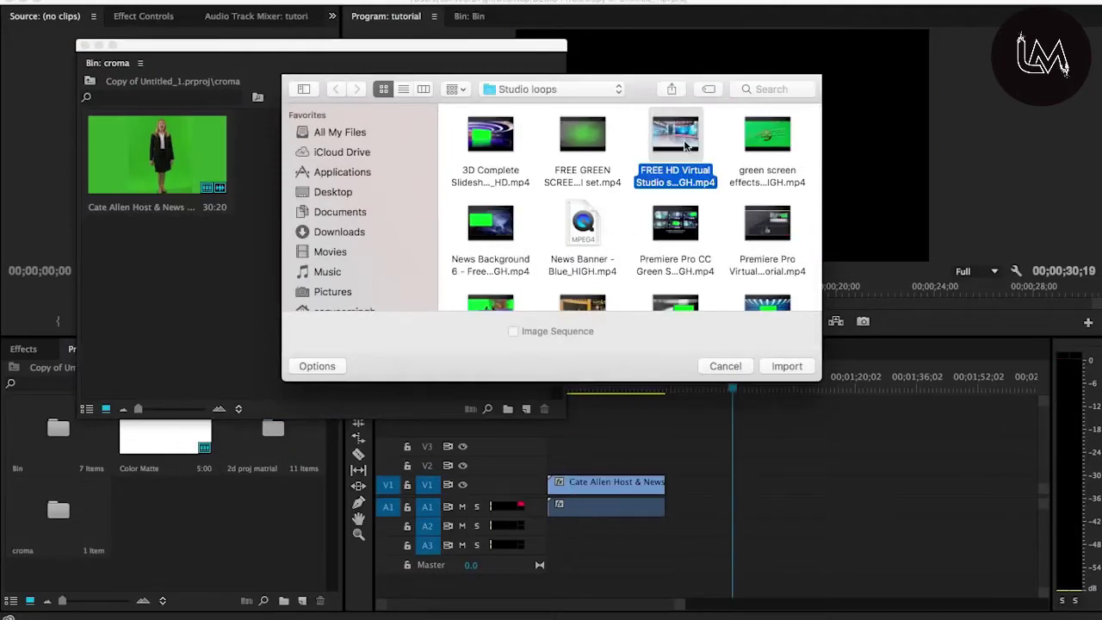
{"action": "left_click", "coordinate": [786, 366]}
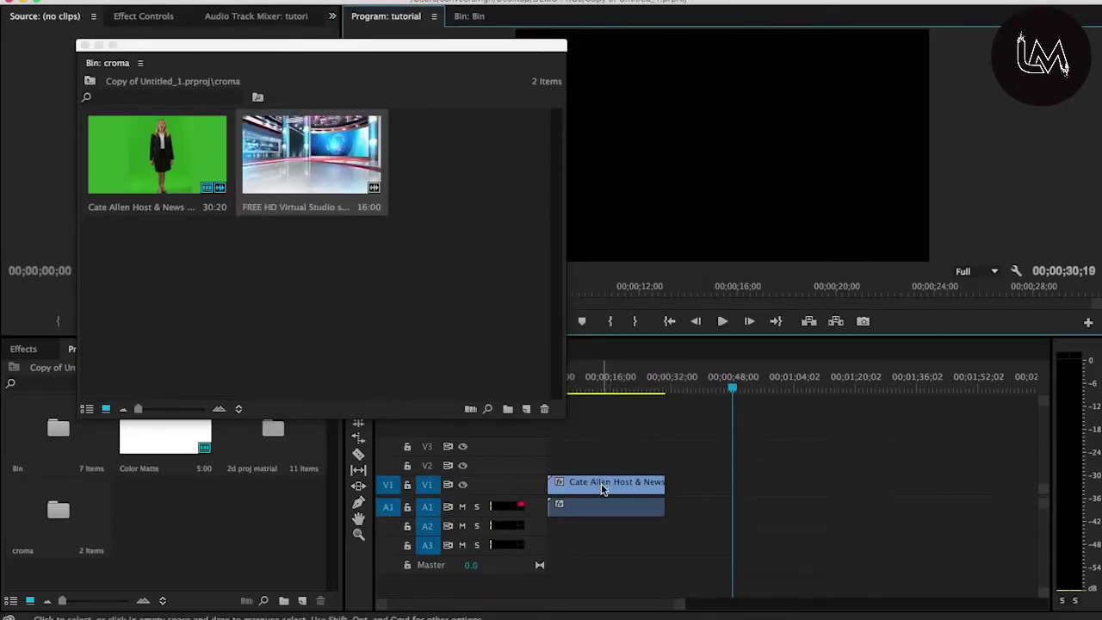
Step: Place the virtual studio clip on the timeline after the presenter clip, then close the bin
{"action": "left_click", "coordinate": [297, 185]}
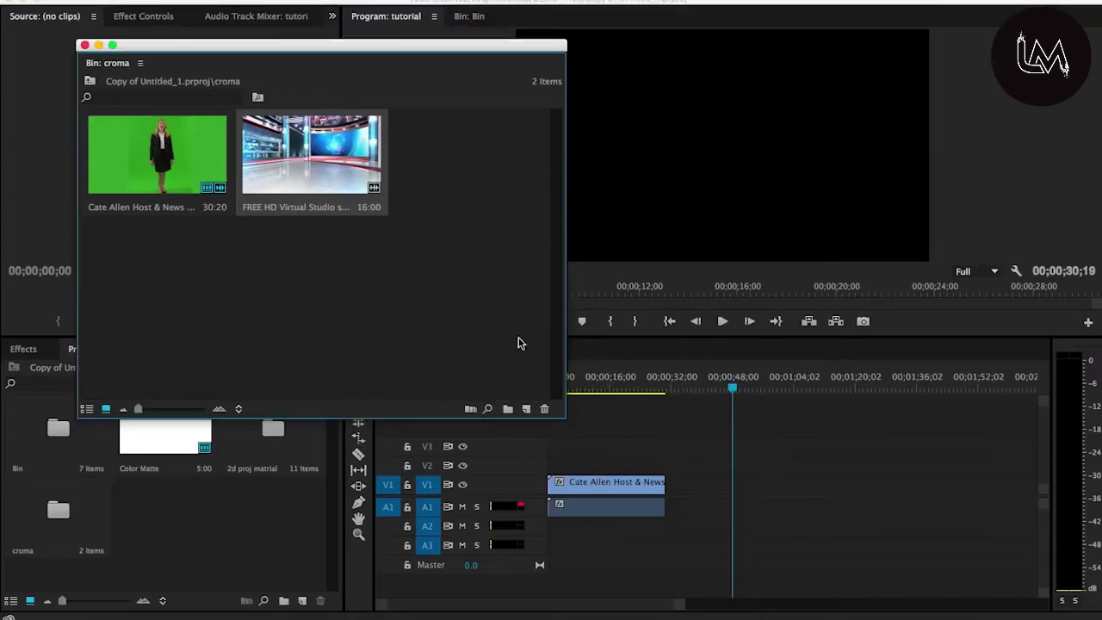
{"action": "mouse_move", "coordinate": [352, 188]}
{"action": "left_mouse_down"}
{"action": "mouse_move", "coordinate": [724, 495]}
{"action": "mouse_move", "coordinate": [715, 493]}
{"action": "left_mouse_up"}
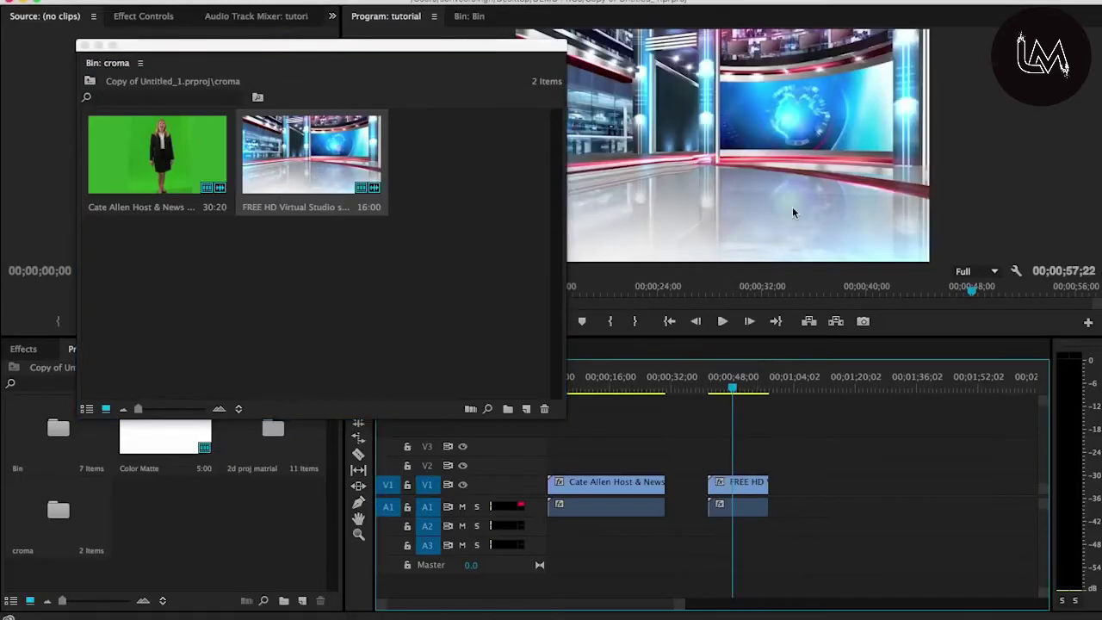
{"action": "left_click", "coordinate": [83, 45]}
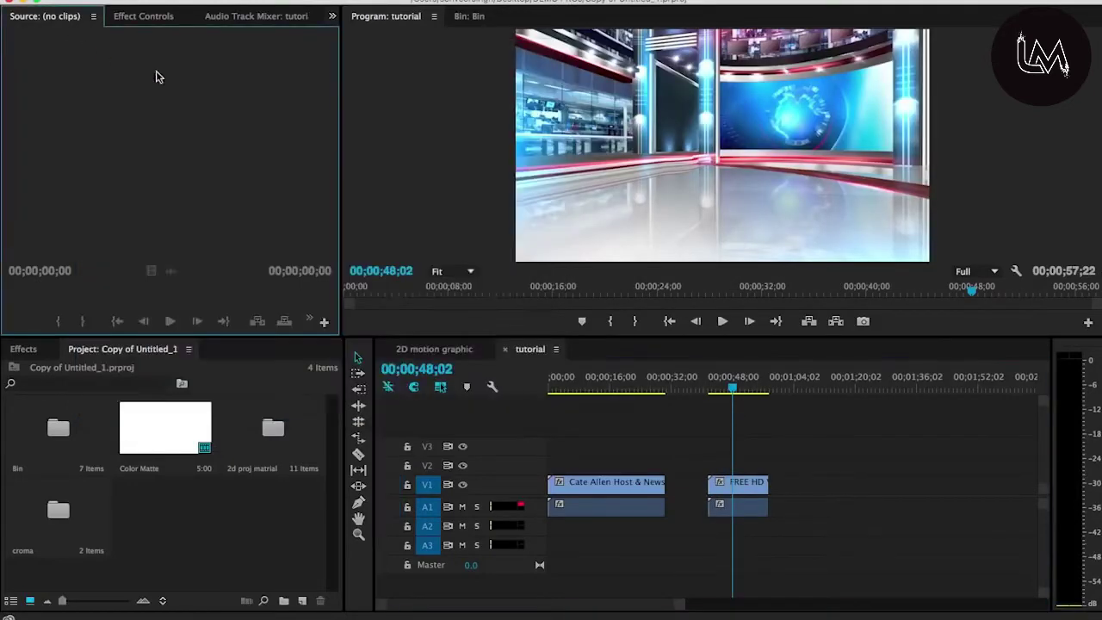
Step: Delete the studio clip's audio, move the presenter to V2, and start the studio clip at 0
{"action": "double_click", "coordinate": [749, 511]}
{"action": "right_click", "coordinate": [748, 511]}
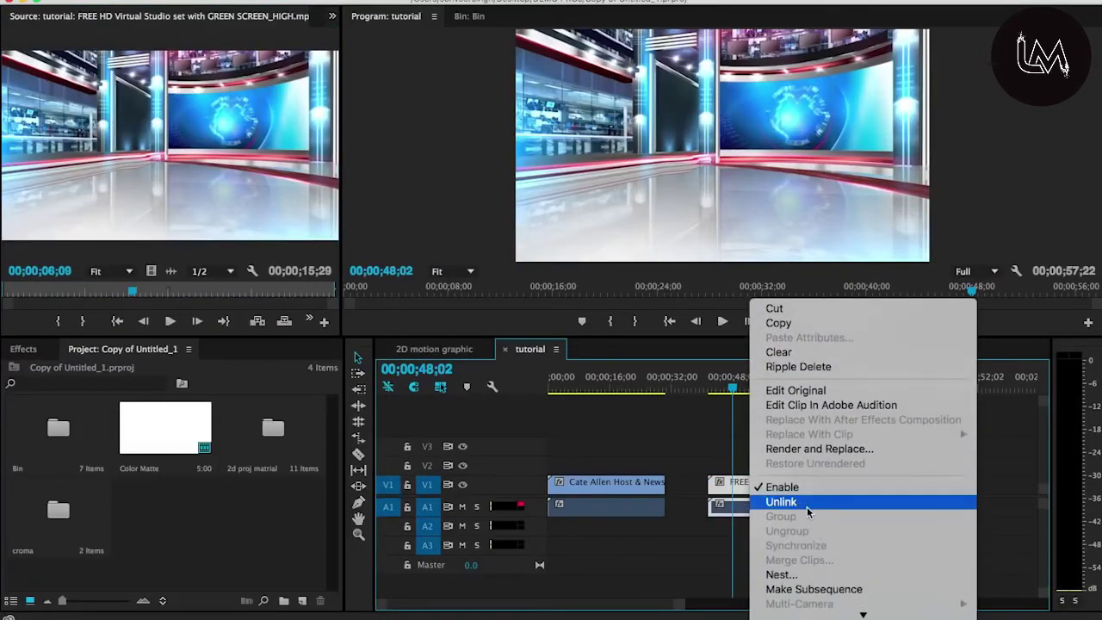
{"action": "left_click", "coordinate": [804, 505]}
{"action": "left_click", "coordinate": [757, 515]}
{"action": "key", "text": "Delete"}
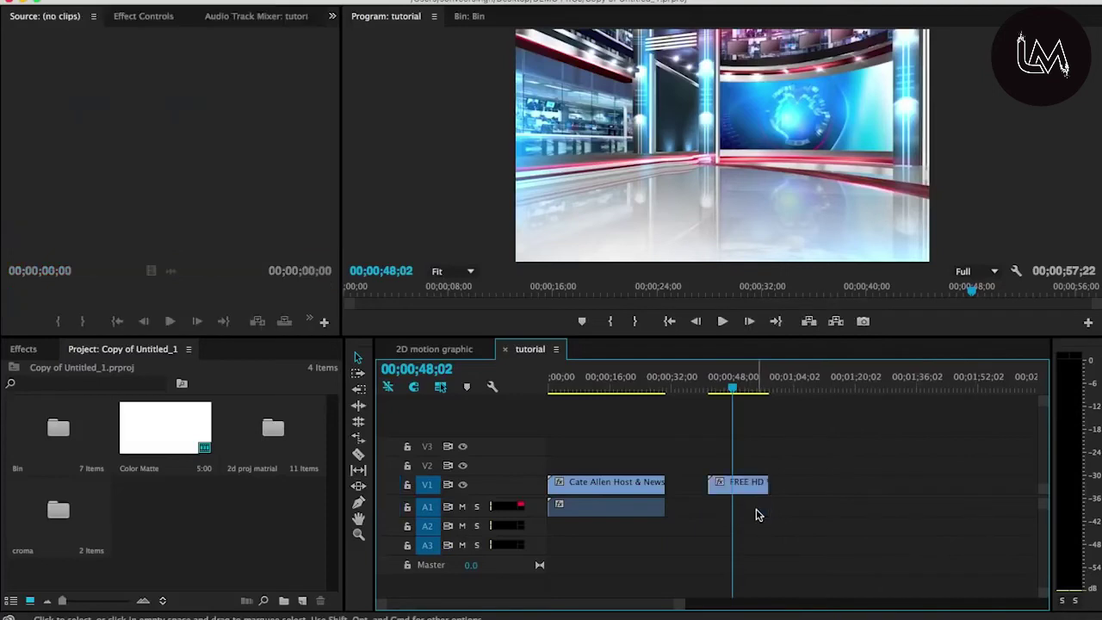
{"action": "left_click_drag", "start_coordinate": [636, 488], "coordinate": [636, 468]}
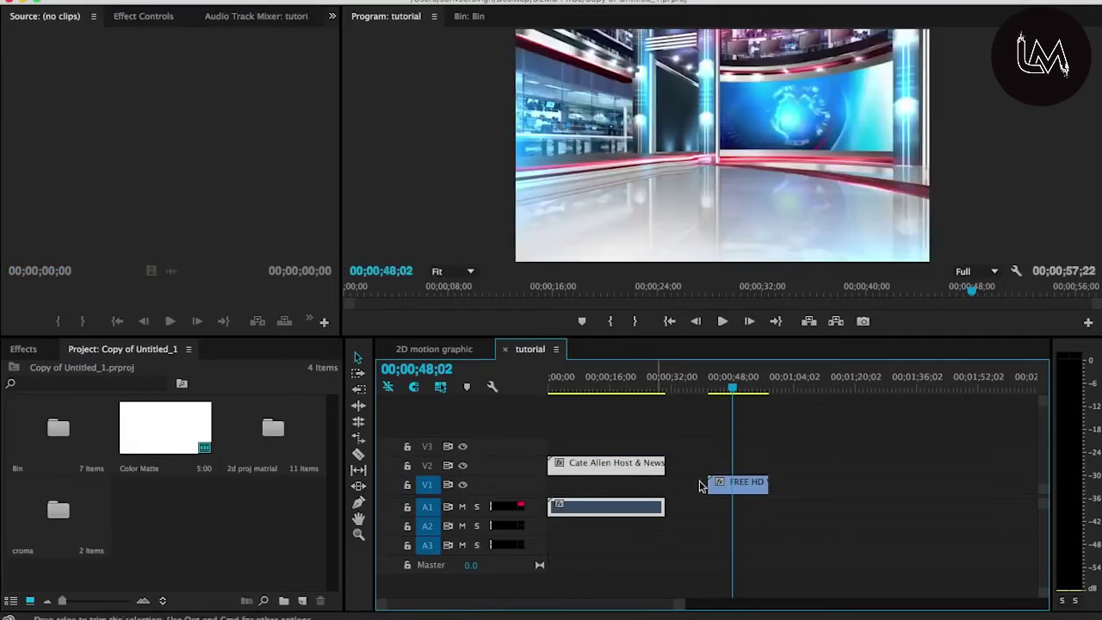
{"action": "left_click_drag", "start_coordinate": [748, 485], "coordinate": [577, 487]}
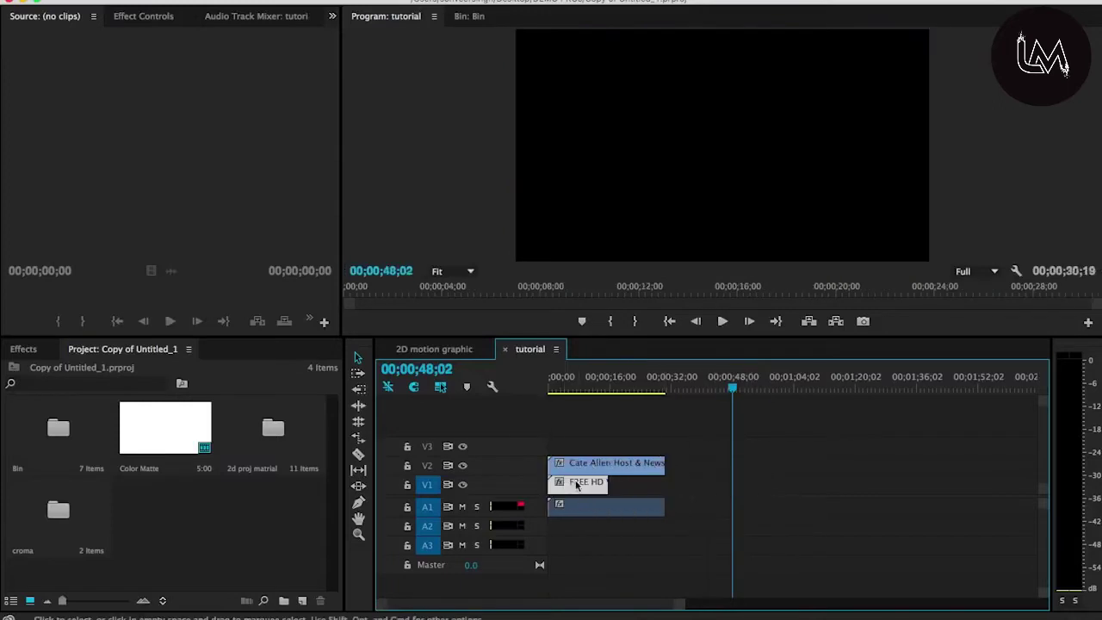
{"action": "left_click", "coordinate": [574, 387]}
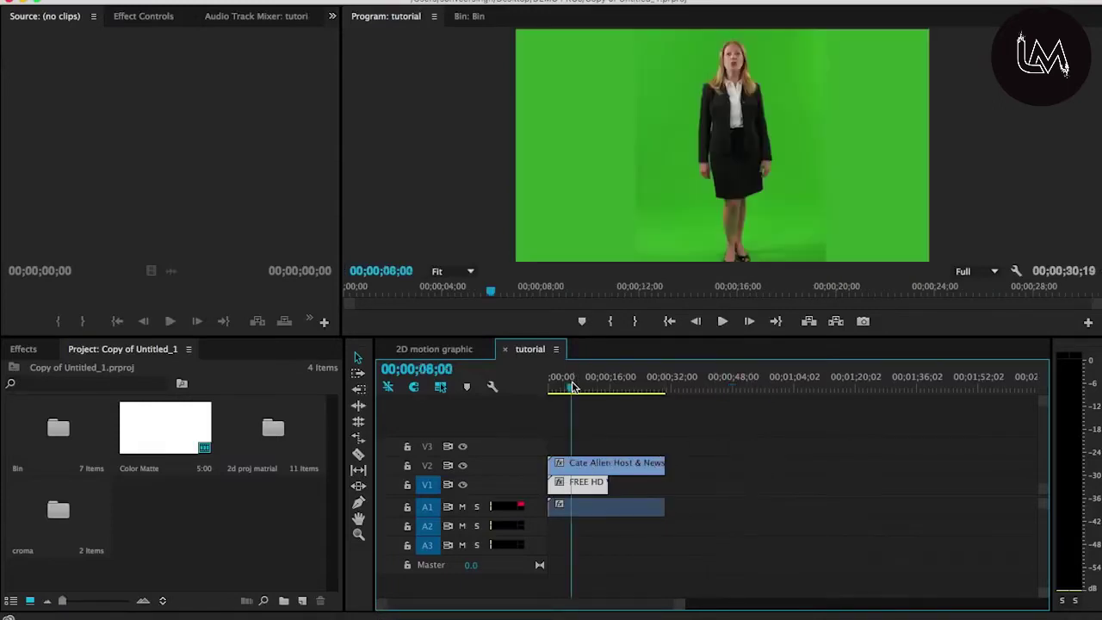
Step: Paste a copy of the FREE HD clip at 16;00 and trim it to end with the host clip
{"action": "left_click", "coordinate": [655, 484]}
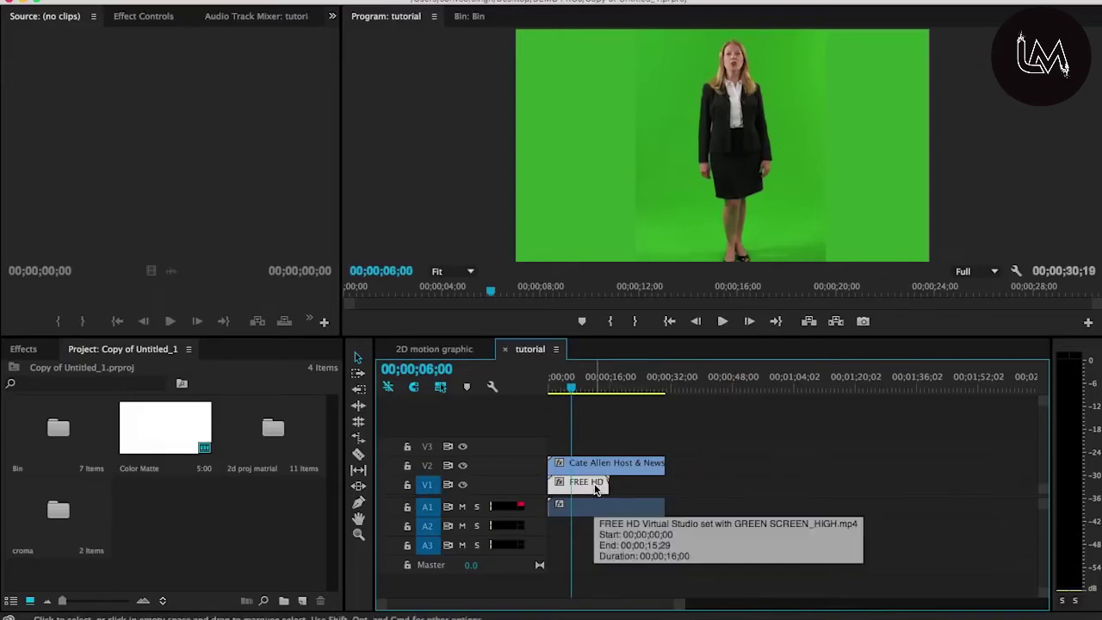
{"action": "left_click", "coordinate": [583, 393]}
{"action": "key", "text": "Down"}
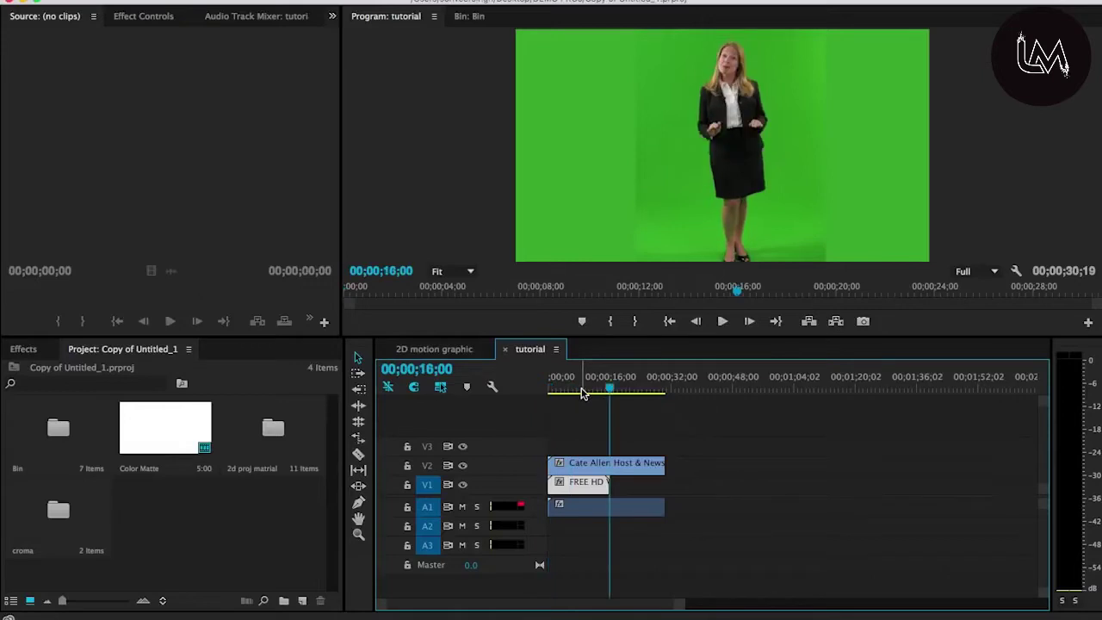
{"action": "key", "text": "super+v"}
{"action": "left_click", "coordinate": [669, 480]}
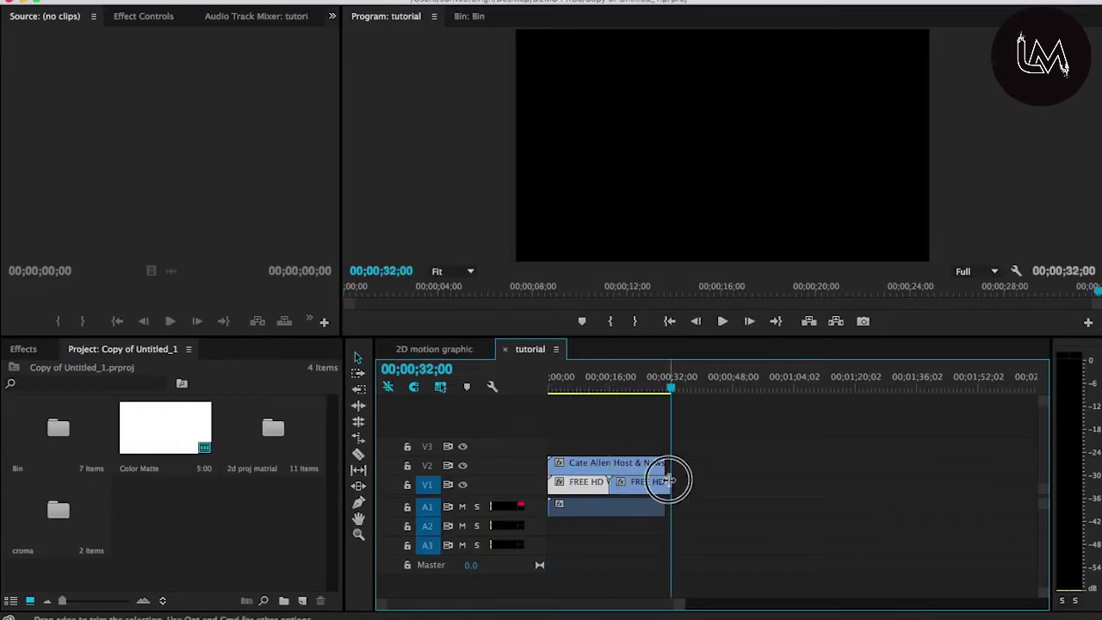
{"action": "left_click_drag", "start_coordinate": [670, 480], "coordinate": [665, 481]}
{"action": "left_click", "coordinate": [614, 389]}
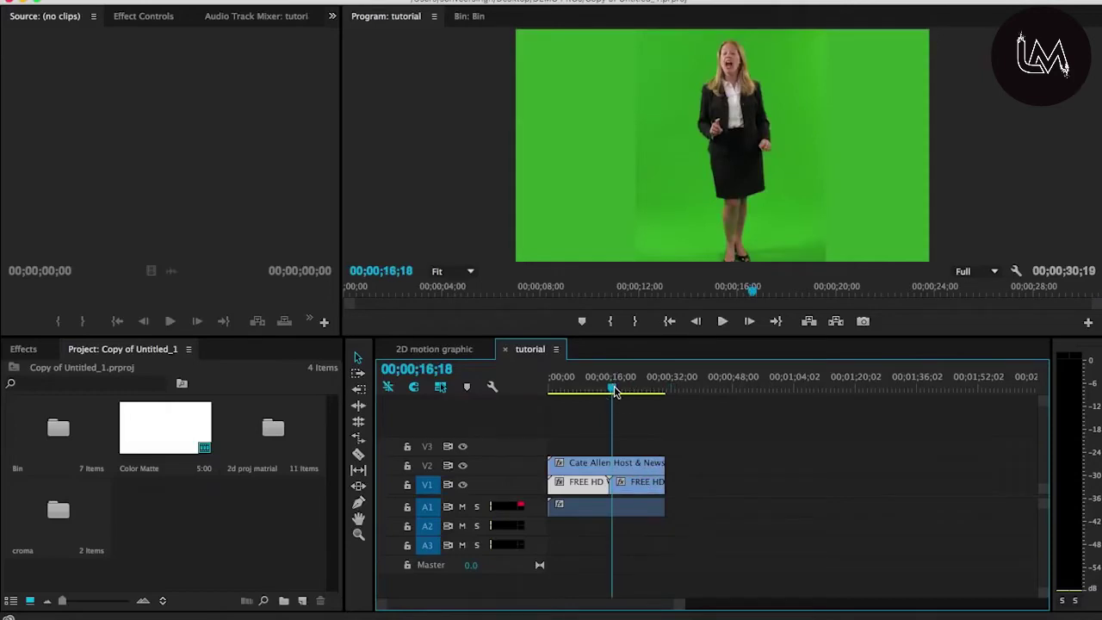
Step: Toggle V2 visibility to compare the newsroom background around the join, leaving the host visible
{"action": "left_click", "coordinate": [462, 465]}
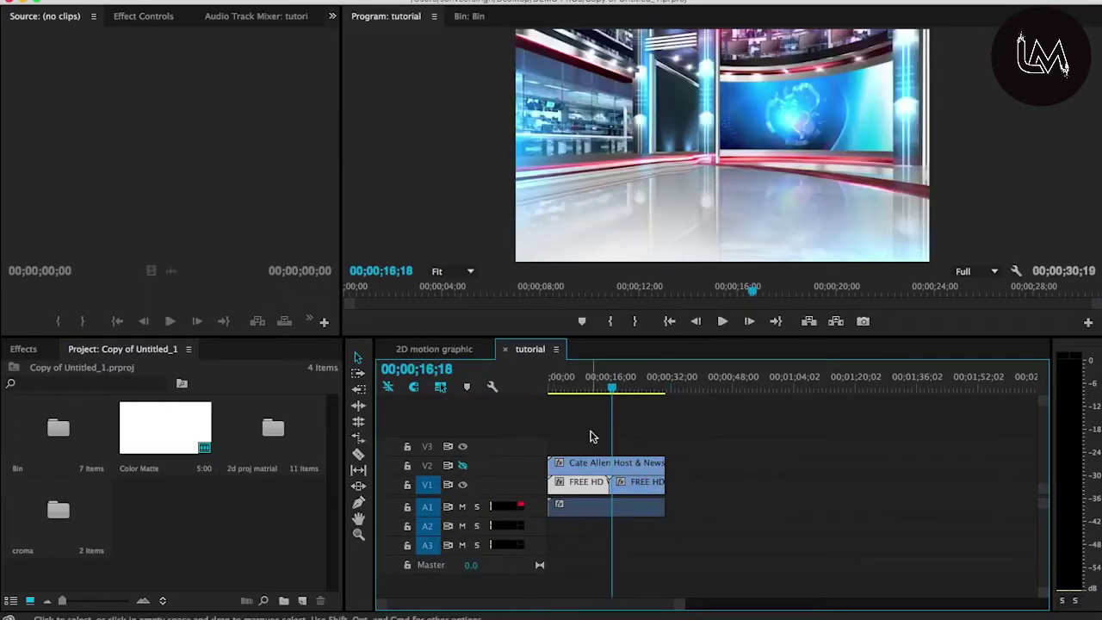
{"action": "left_click_drag", "start_coordinate": [612, 389], "coordinate": [617, 392]}
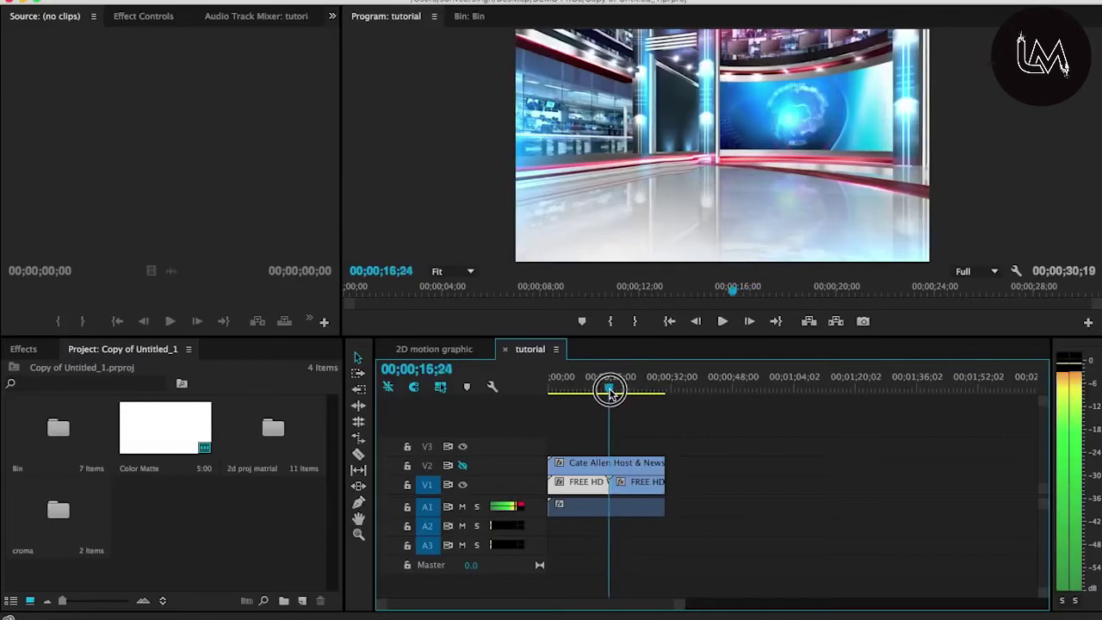
{"action": "left_click_drag", "start_coordinate": [617, 392], "coordinate": [580, 390]}
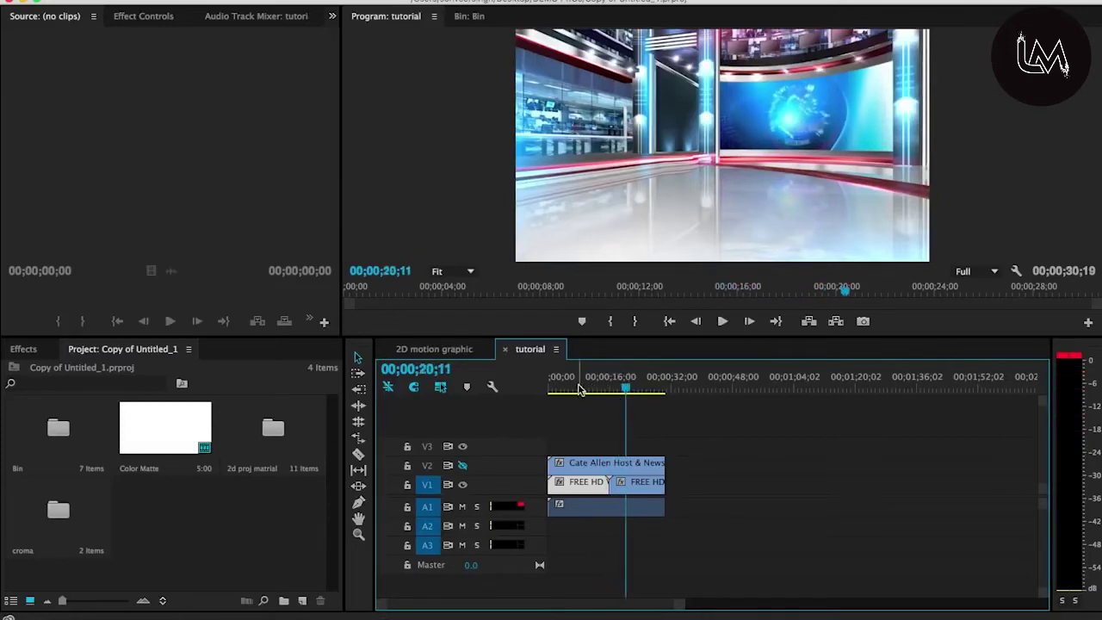
{"action": "left_click", "coordinate": [463, 465]}
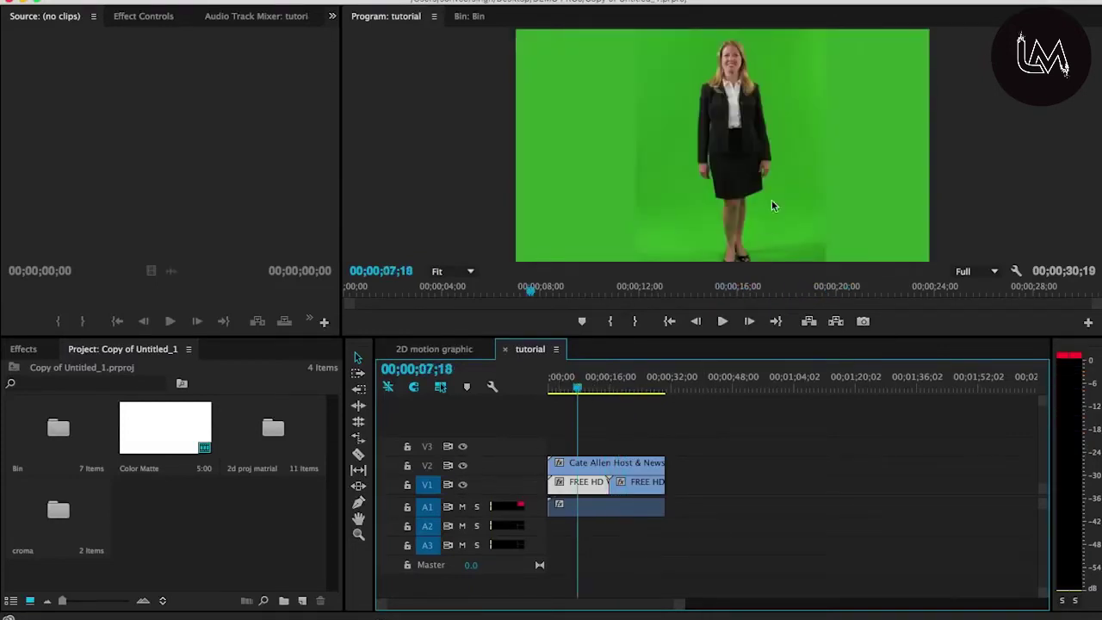
{"action": "left_click", "coordinate": [464, 466]}
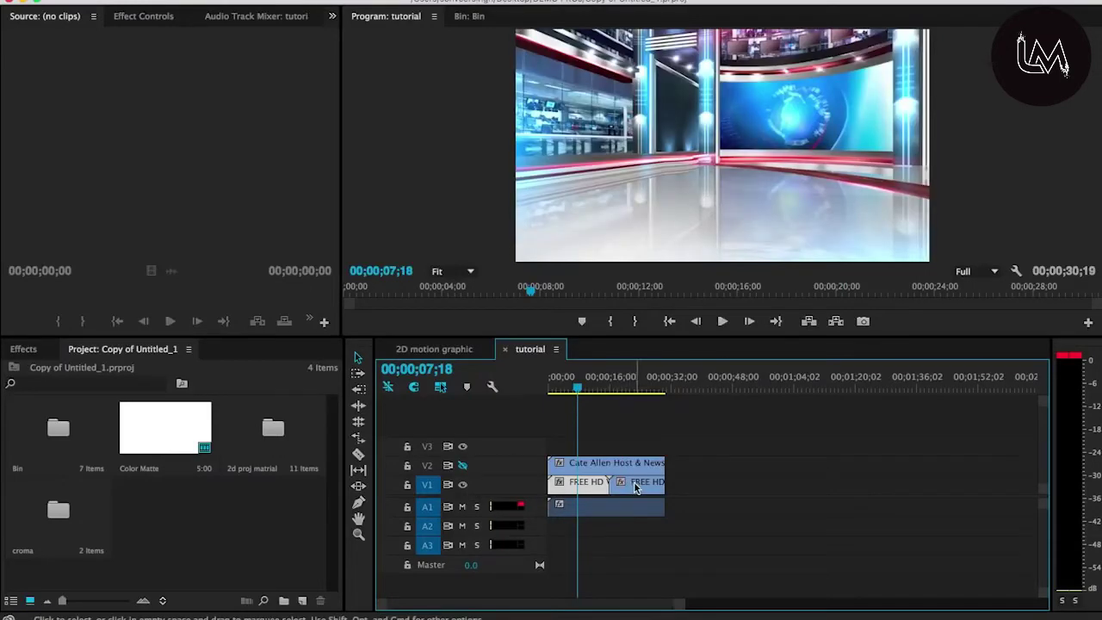
{"action": "left_click", "coordinate": [463, 465]}
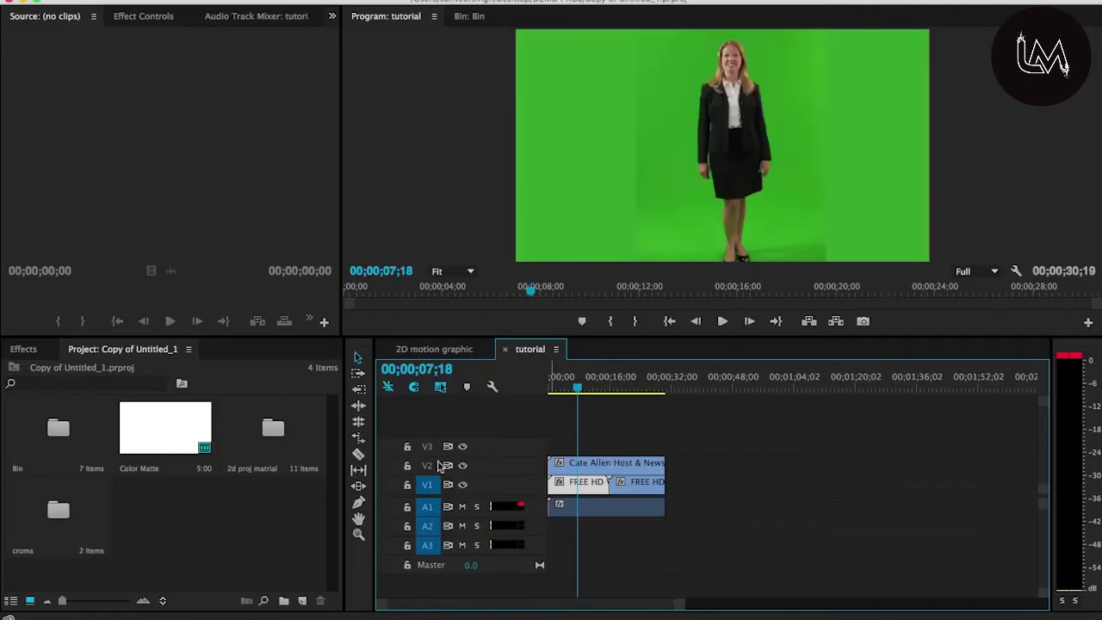
{"action": "left_click", "coordinate": [22, 351]}
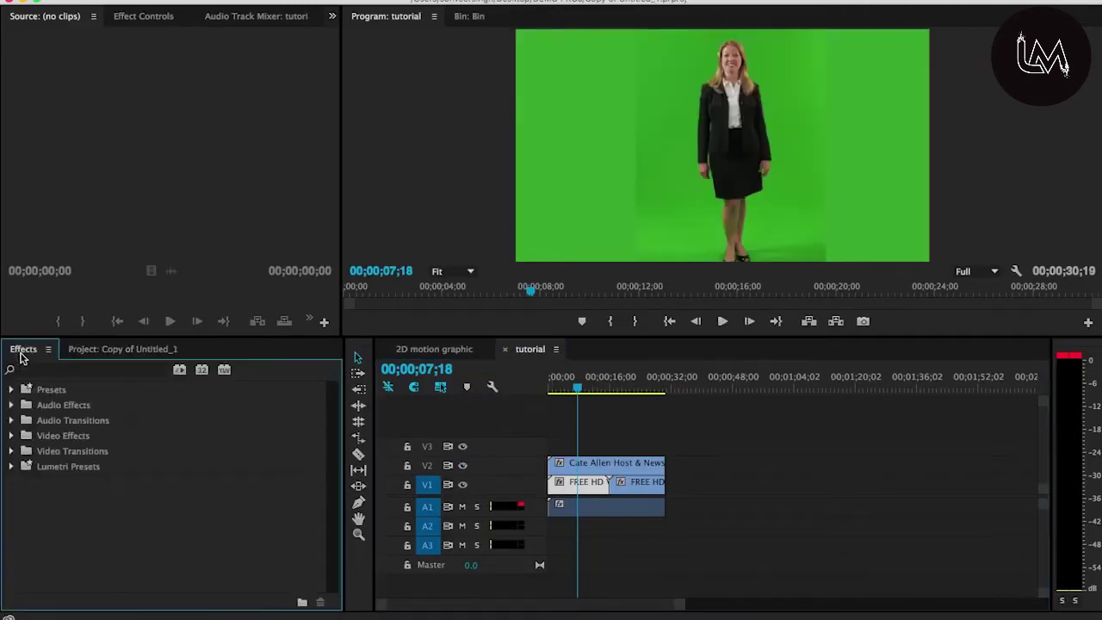
Step: Search the effects for 'ultra' and apply Ultra Key to the host clip on V2
{"action": "left_click", "coordinate": [88, 372]}
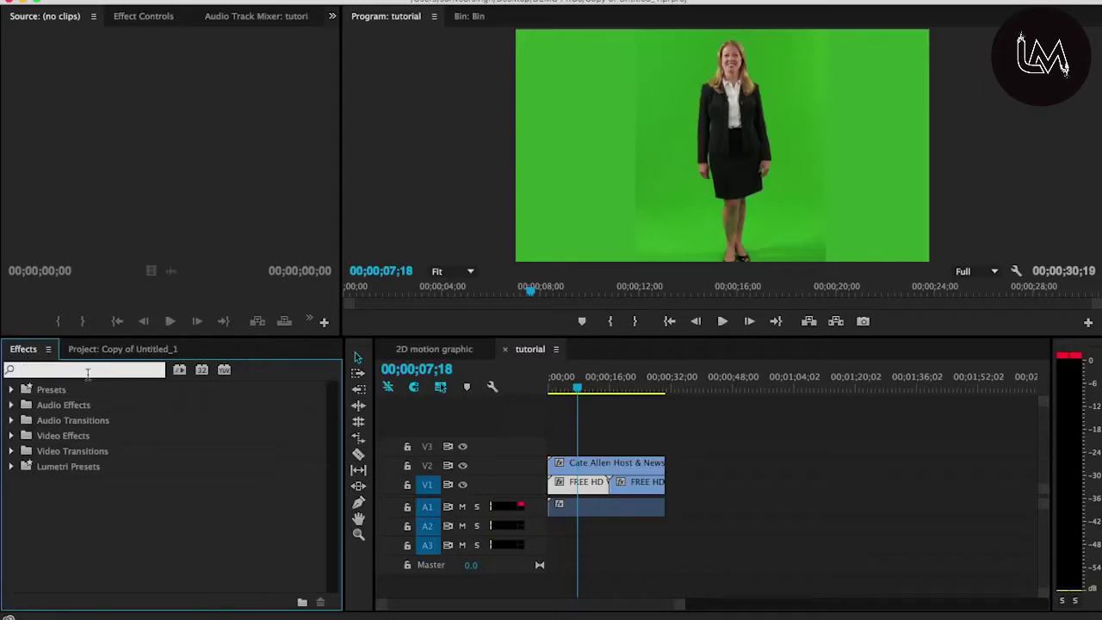
{"action": "type", "text": "ultra"}
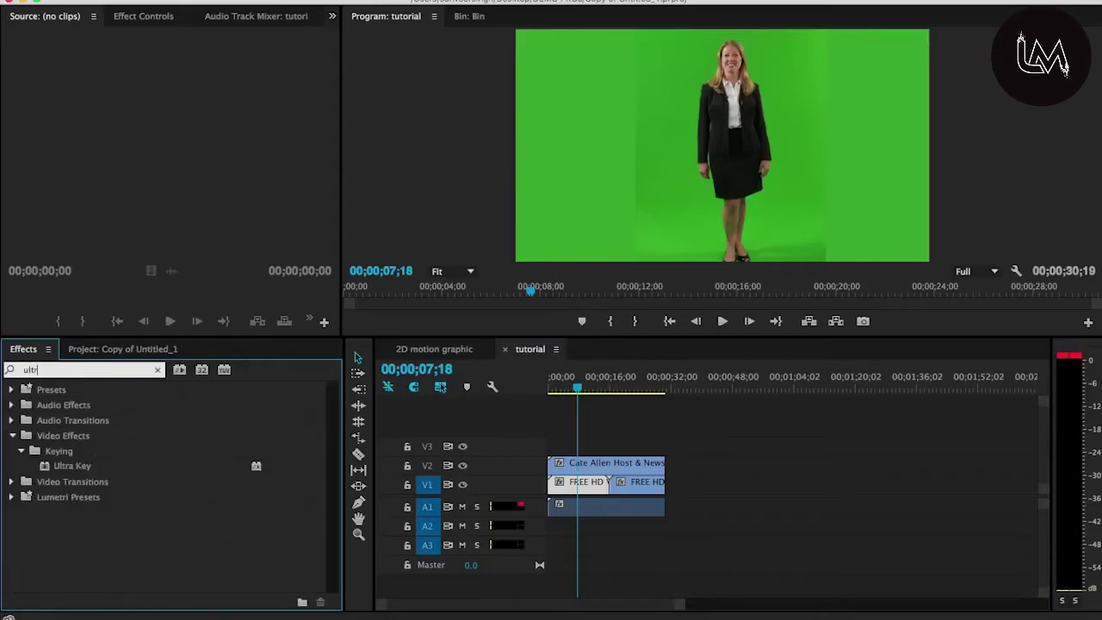
{"action": "left_click", "coordinate": [75, 466]}
{"action": "left_click_drag", "start_coordinate": [75, 466], "coordinate": [585, 463]}
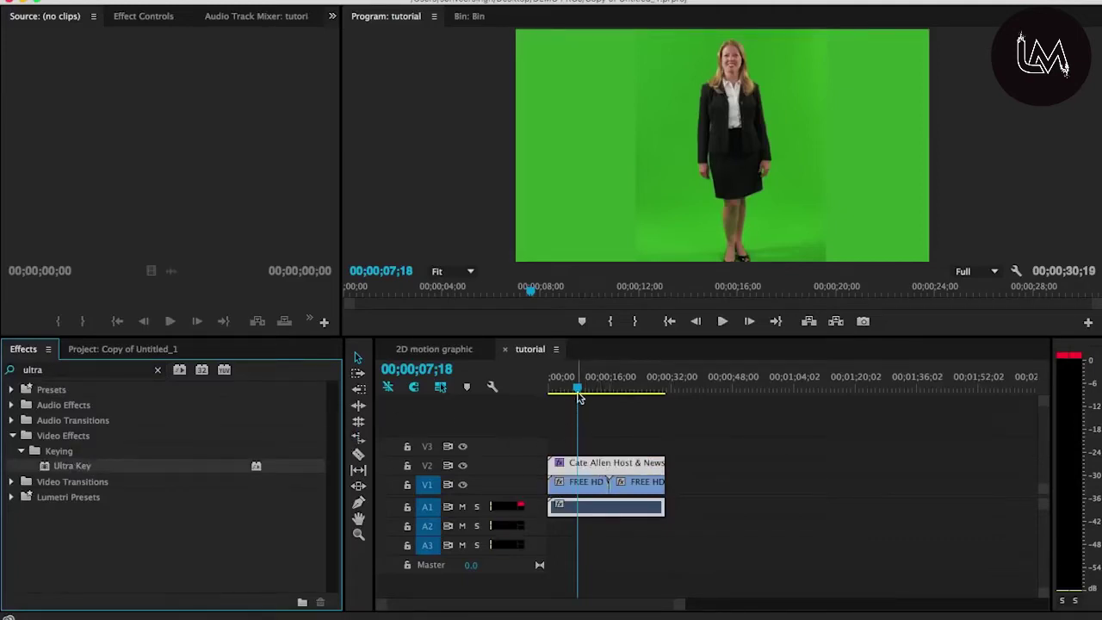
{"action": "left_click_drag", "start_coordinate": [577, 393], "coordinate": [587, 388]}
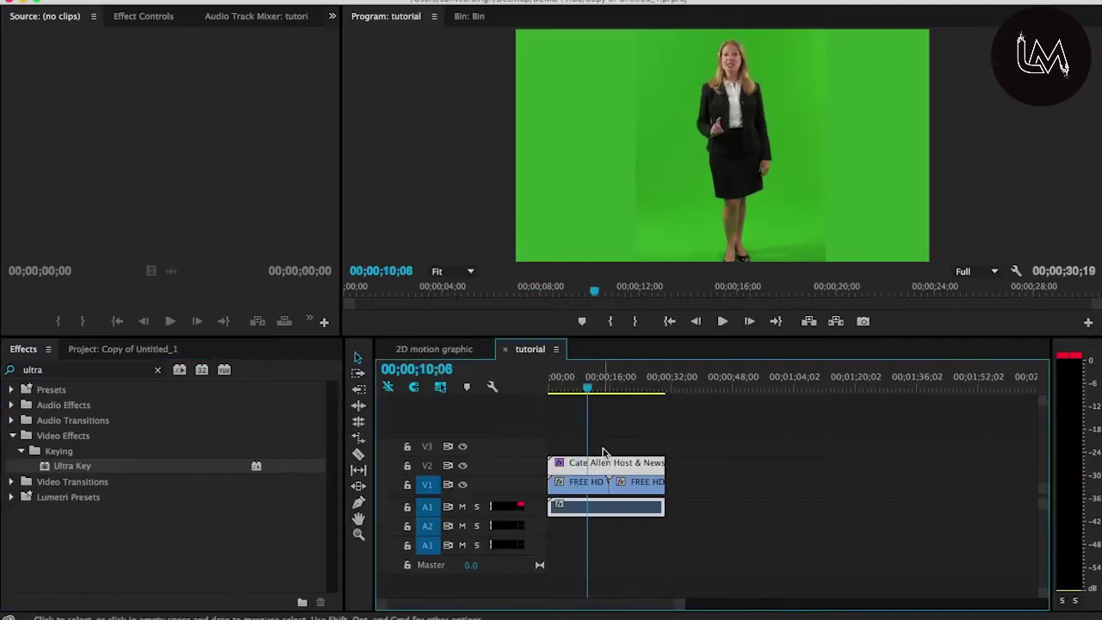
Step: Hide the V1 track and eyedropper the green backdrop as Ultra Key's Key Color
{"action": "left_click", "coordinate": [146, 15]}
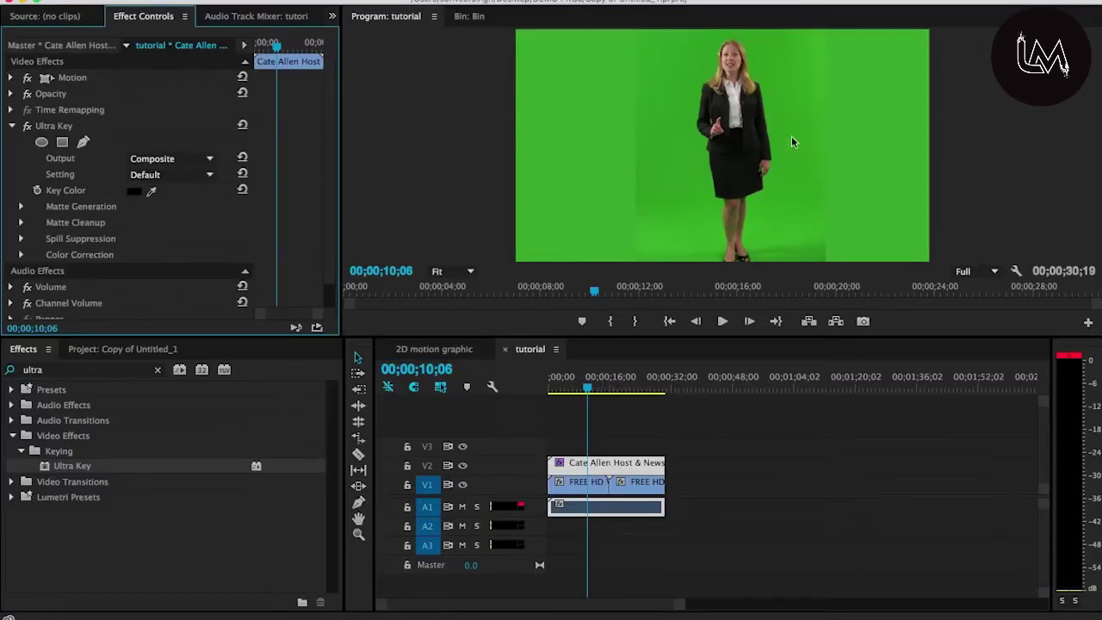
{"action": "left_click", "coordinate": [463, 487]}
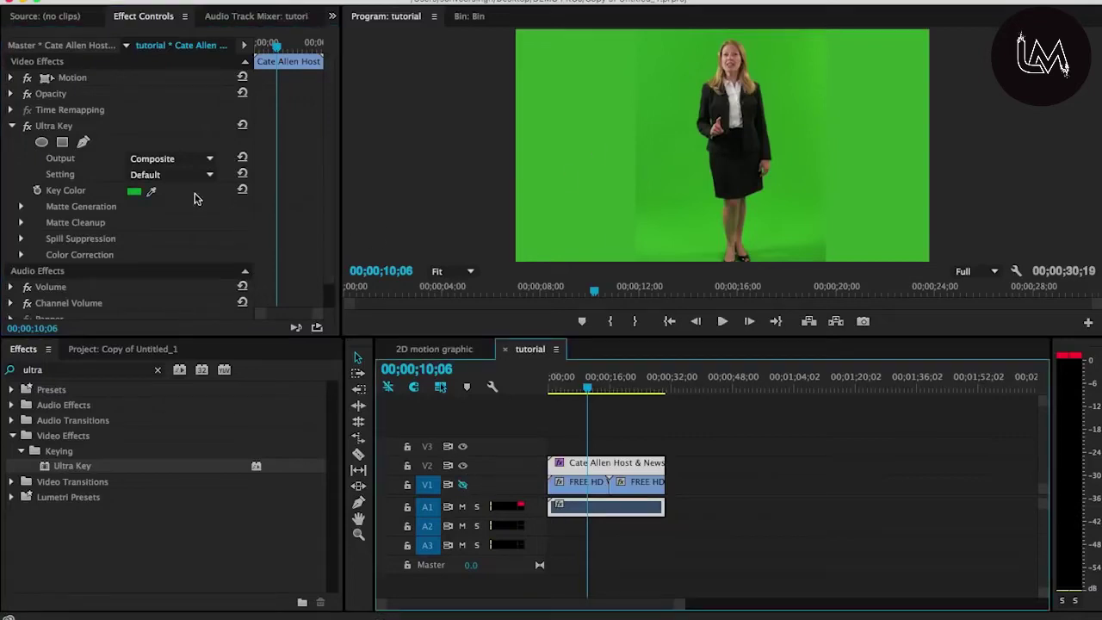
{"action": "left_click", "coordinate": [152, 192]}
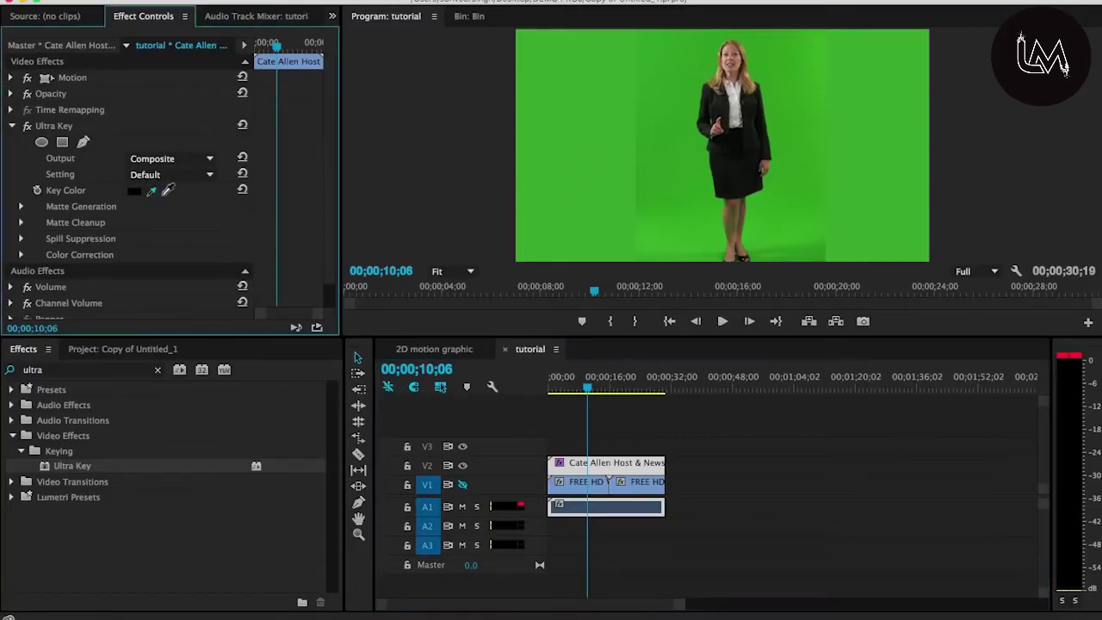
{"action": "left_click", "coordinate": [662, 172]}
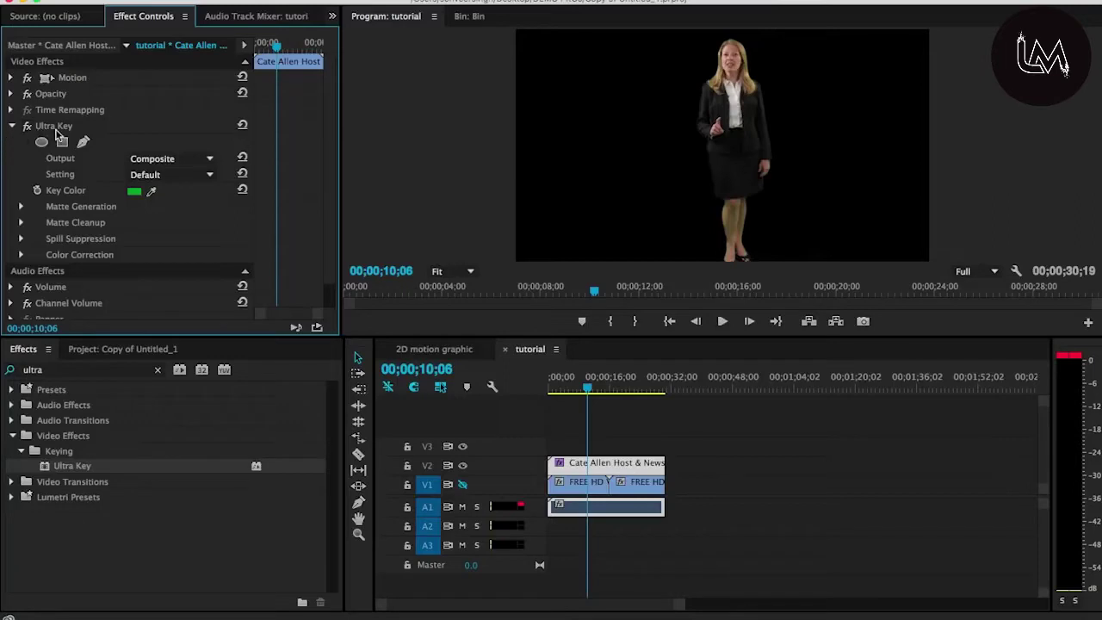
Step: Switch the Ultra Key output between views, settling on Alpha Channel
{"action": "left_click", "coordinate": [209, 162]}
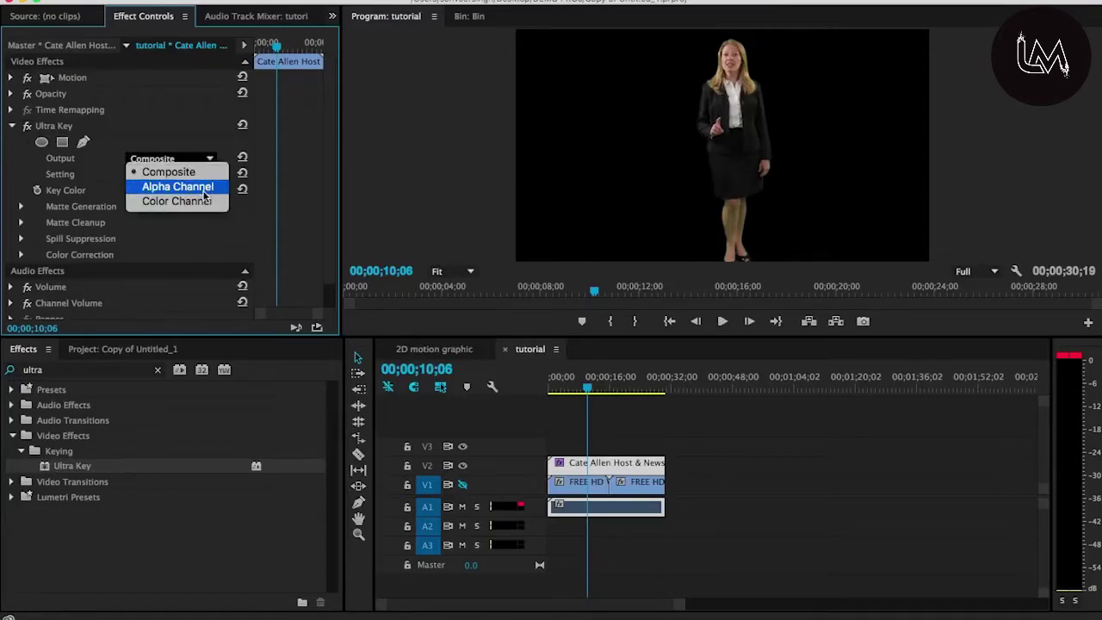
{"action": "left_click", "coordinate": [204, 191]}
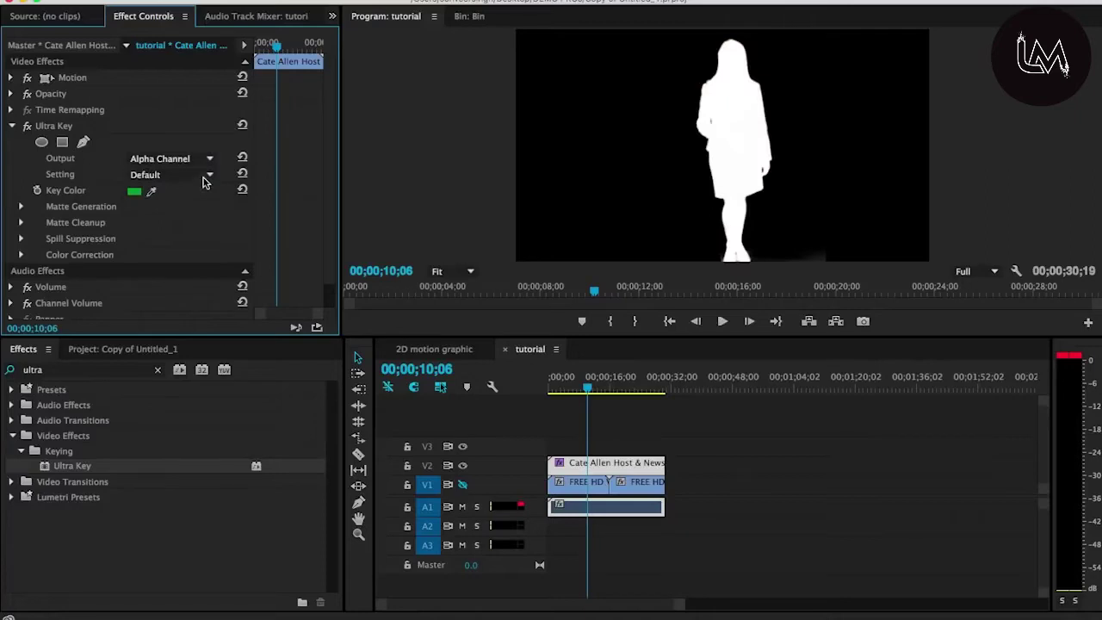
{"action": "left_click", "coordinate": [209, 162]}
{"action": "left_click", "coordinate": [205, 195]}
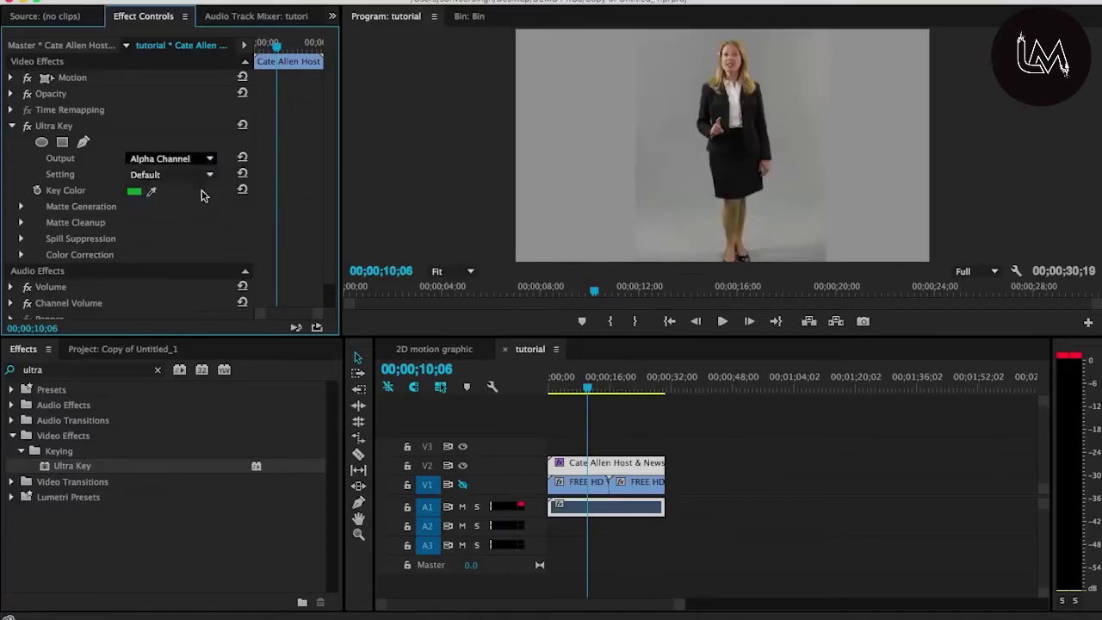
{"action": "left_click", "coordinate": [209, 160]}
{"action": "left_click", "coordinate": [204, 191]}
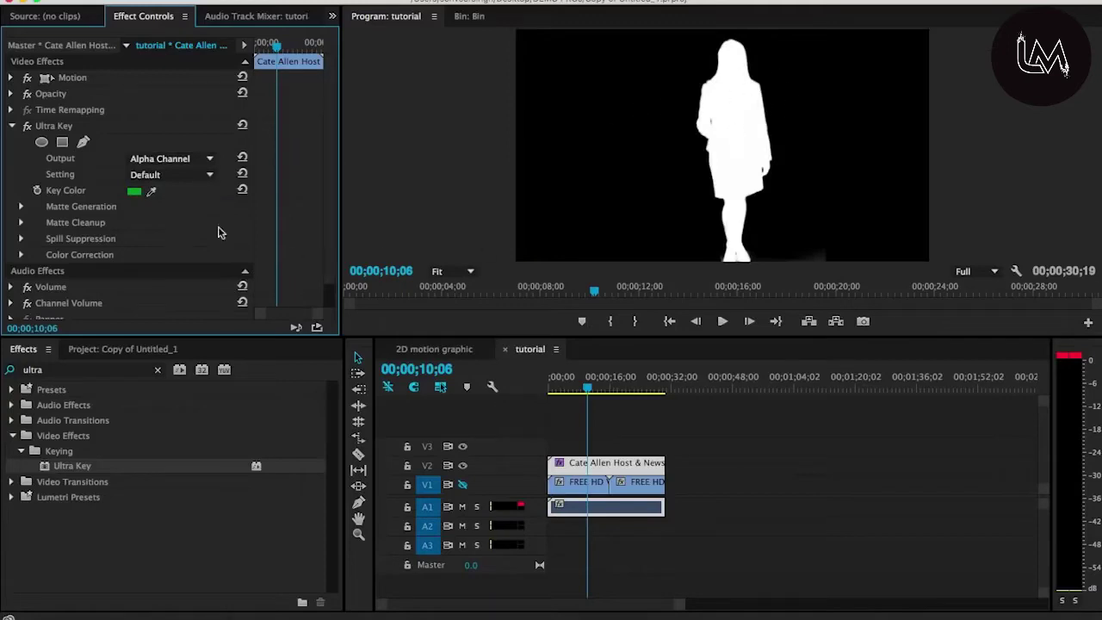
Step: Choose the Aggressive setting, then lower Transparency to 25.0 with Highlight at 10.0
{"action": "left_click", "coordinate": [209, 175]}
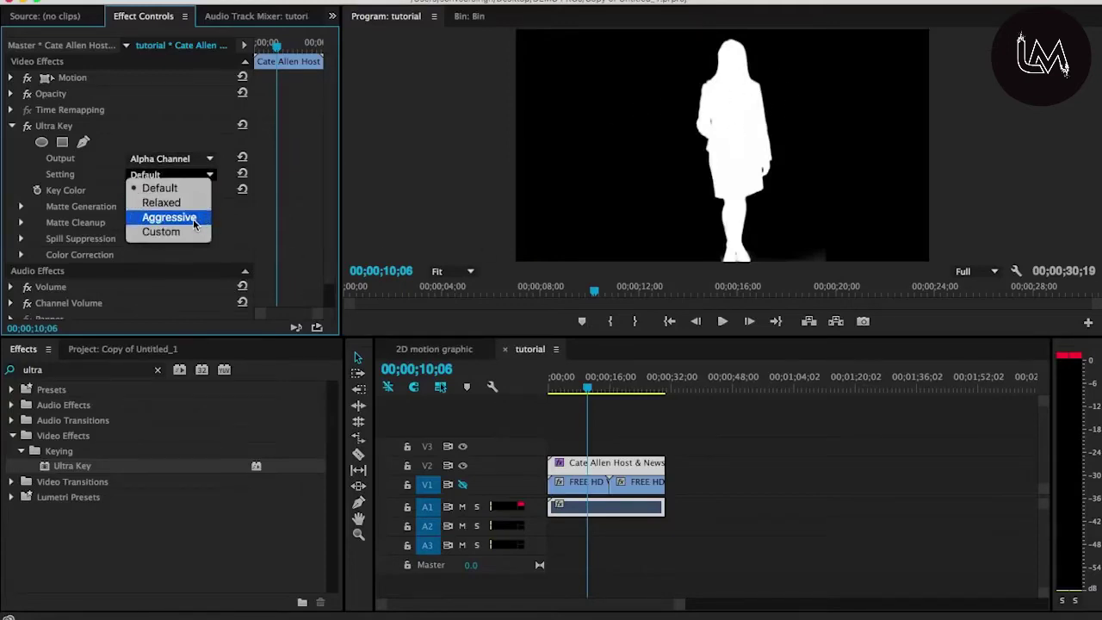
{"action": "left_click", "coordinate": [194, 217]}
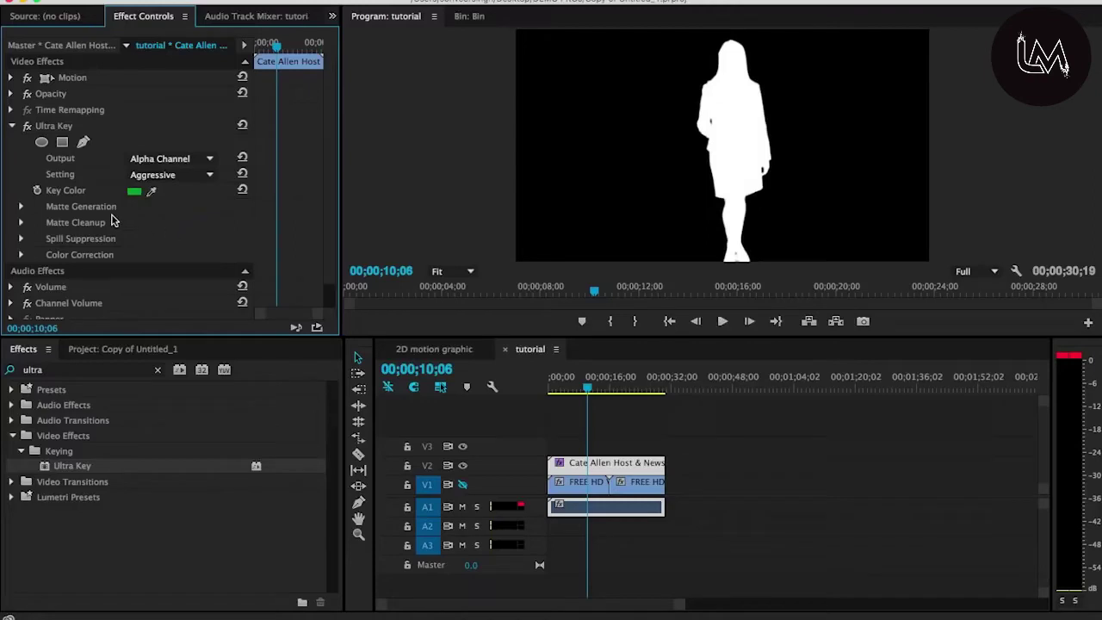
{"action": "left_click", "coordinate": [23, 208]}
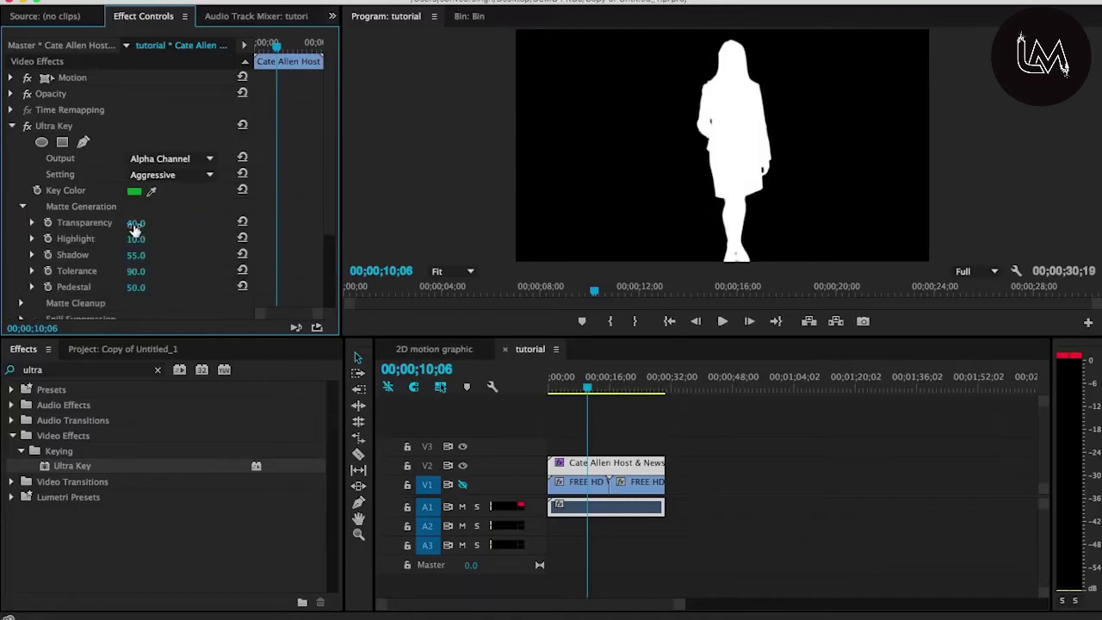
{"action": "left_click_drag", "start_coordinate": [136, 223], "coordinate": [123, 222]}
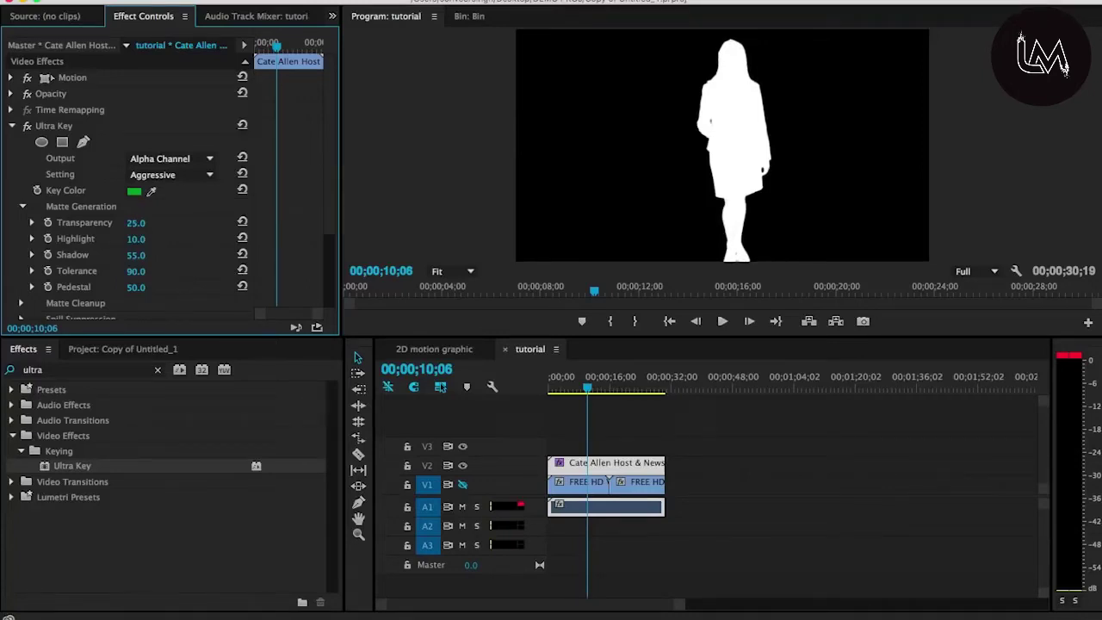
{"action": "left_click_drag", "start_coordinate": [137, 239], "coordinate": [143, 225]}
{"action": "left_click_drag", "start_coordinate": [136, 239], "coordinate": [142, 238]}
{"action": "left_click_drag", "start_coordinate": [136, 238], "coordinate": [136, 245]}
{"action": "left_click", "coordinate": [23, 206]}
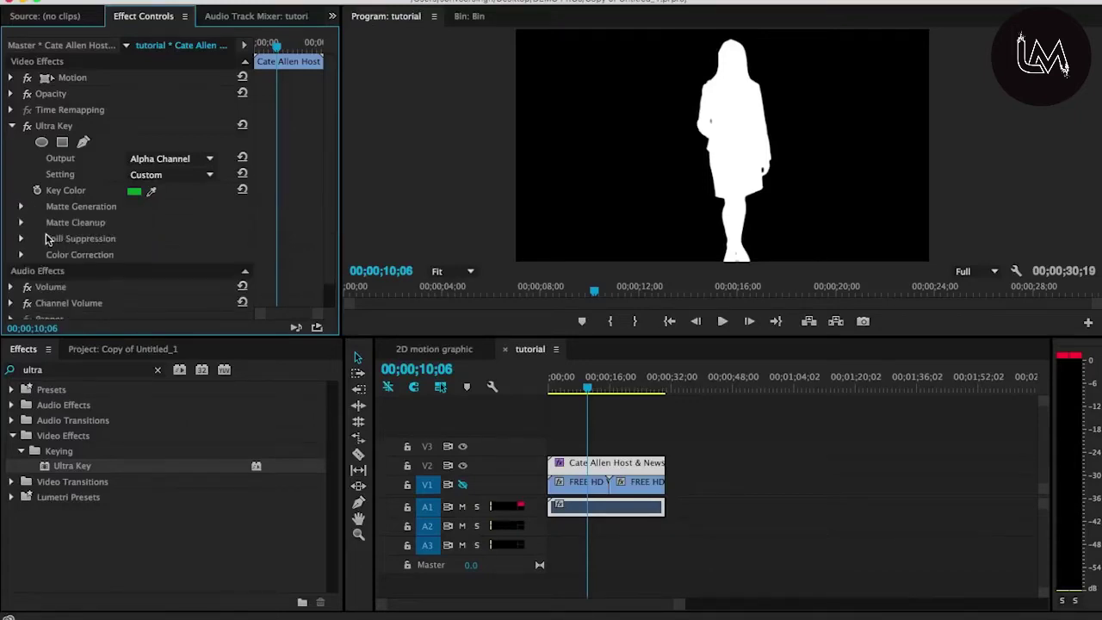
Step: In Matte Cleanup, raise Choke to 33.0 and Soften to 20.0
{"action": "left_click", "coordinate": [22, 222]}
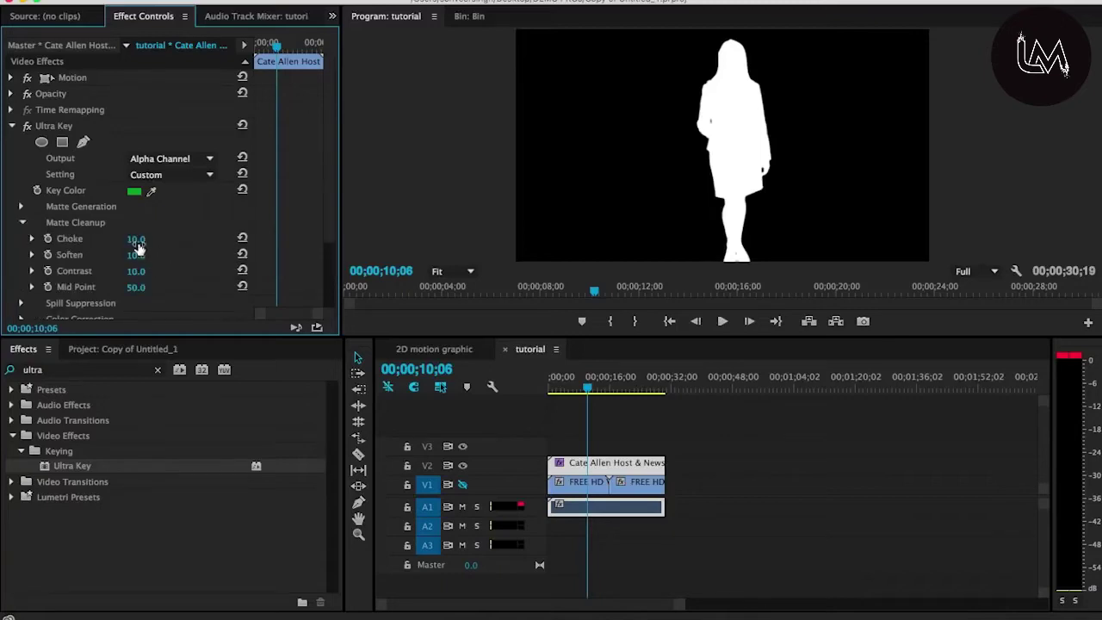
{"action": "left_click_drag", "start_coordinate": [135, 239], "coordinate": [155, 239]}
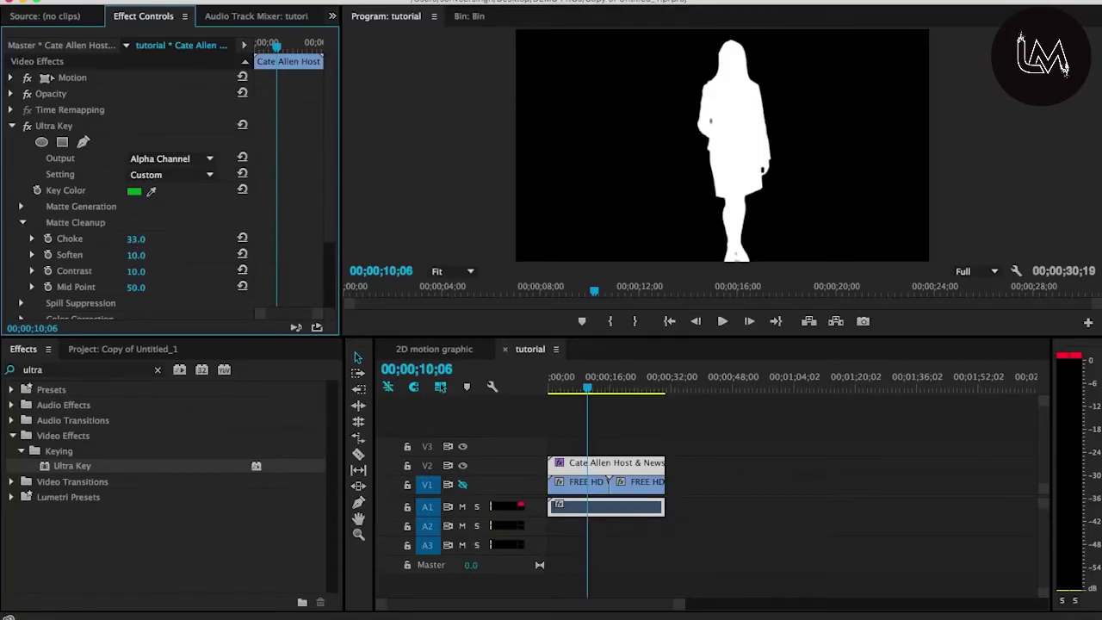
{"action": "left_click_drag", "start_coordinate": [136, 255], "coordinate": [159, 255]}
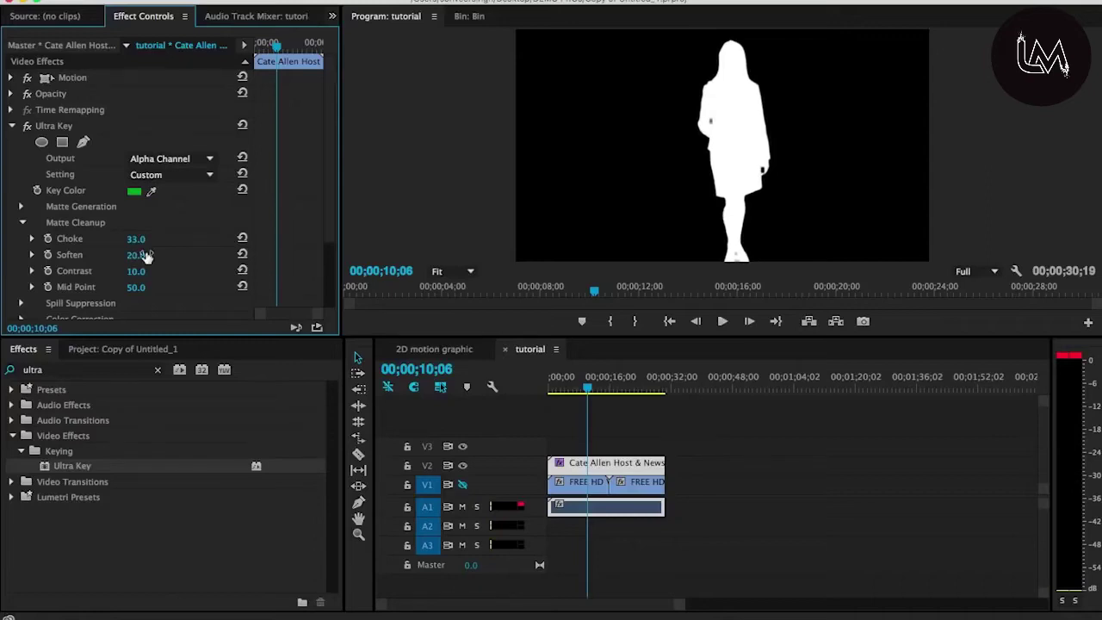
{"action": "left_click", "coordinate": [22, 222]}
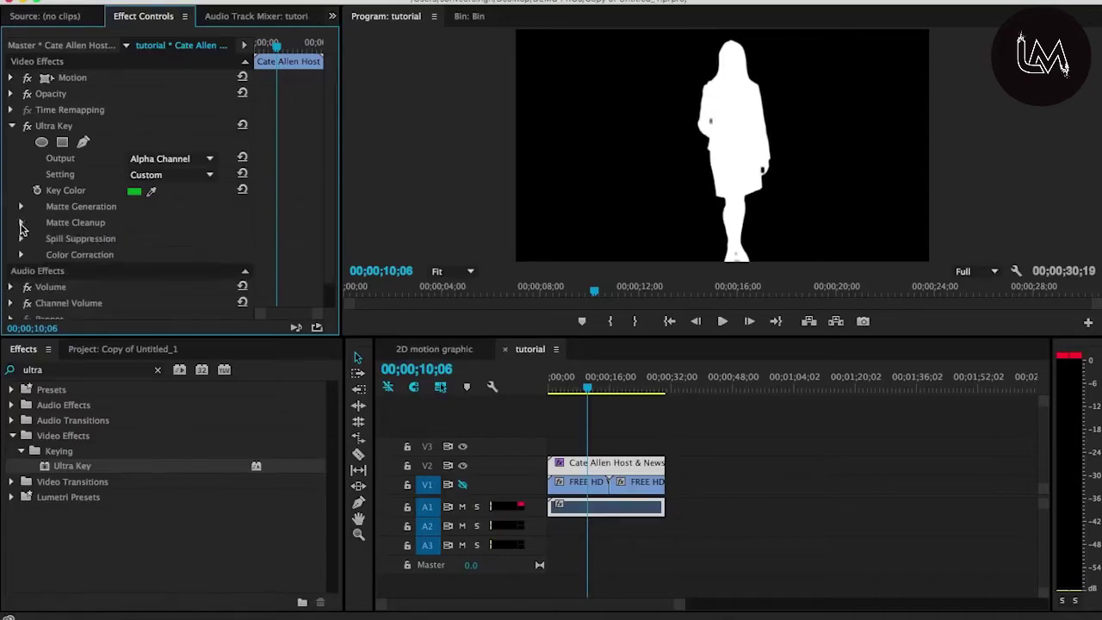
Step: Set Ultra Key output to Composite, re-enable V1, and enlarge the program monitor
{"action": "left_click", "coordinate": [209, 176]}
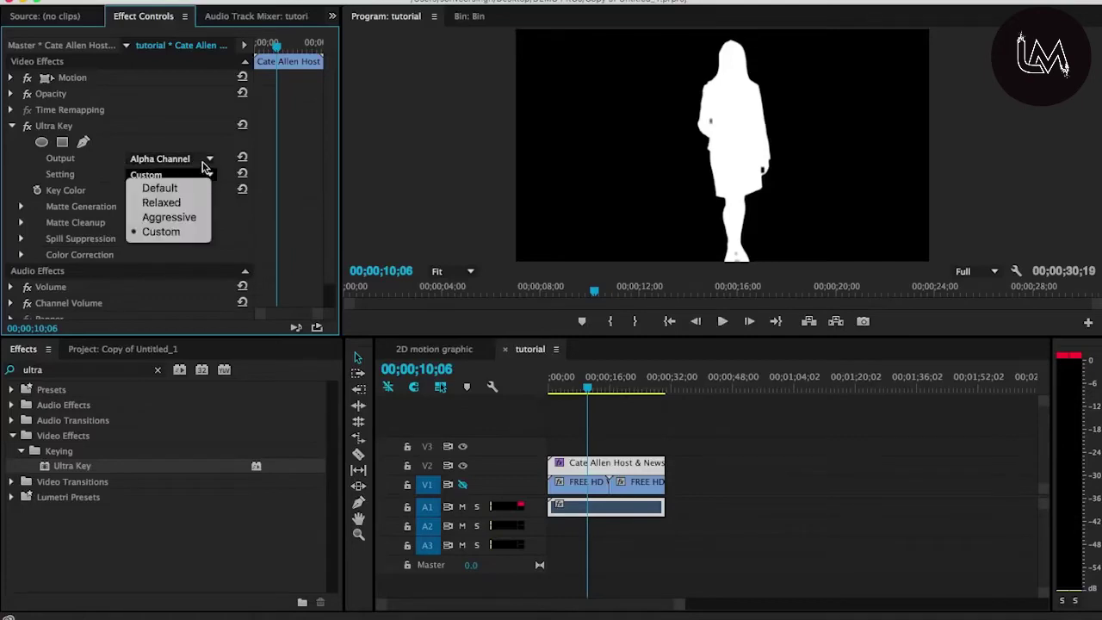
{"action": "left_click", "coordinate": [205, 163]}
{"action": "left_click", "coordinate": [205, 162]}
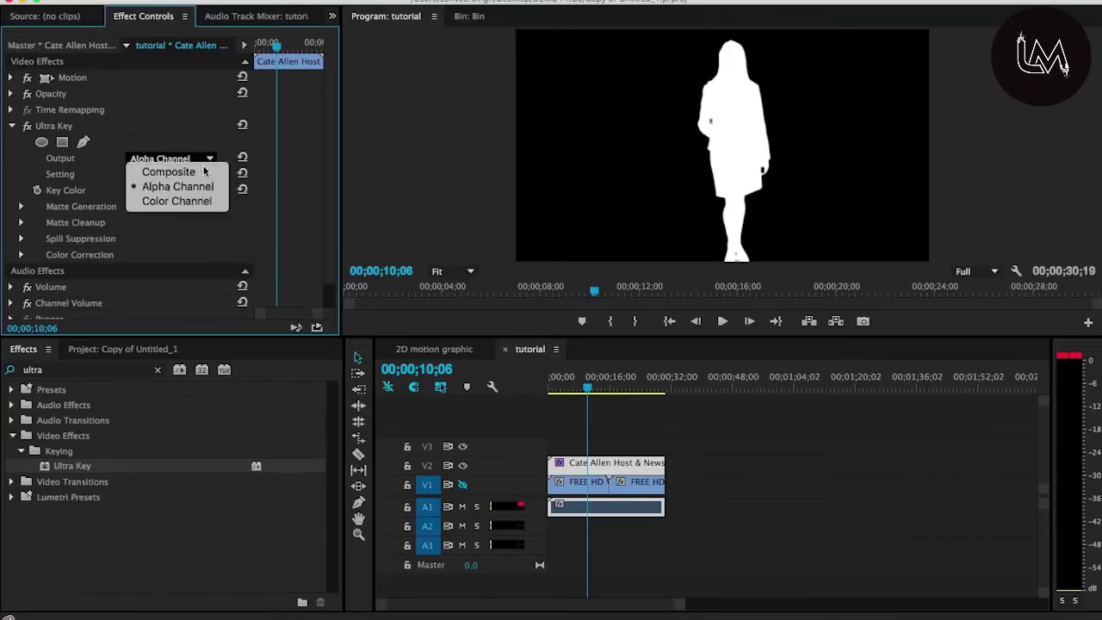
{"action": "left_click", "coordinate": [189, 171]}
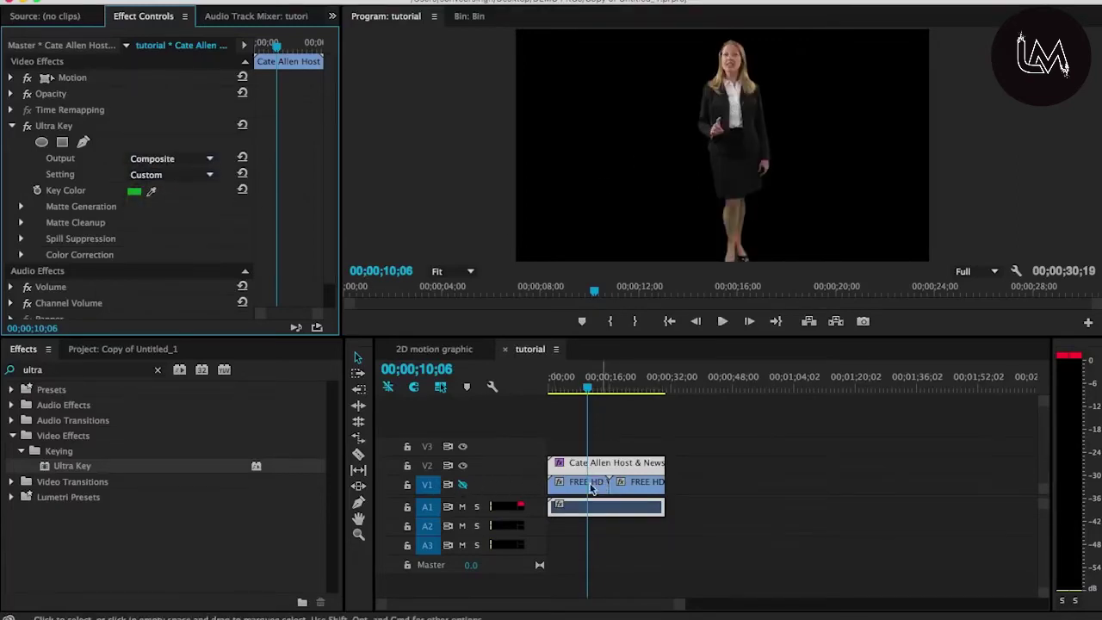
{"action": "left_click", "coordinate": [463, 485]}
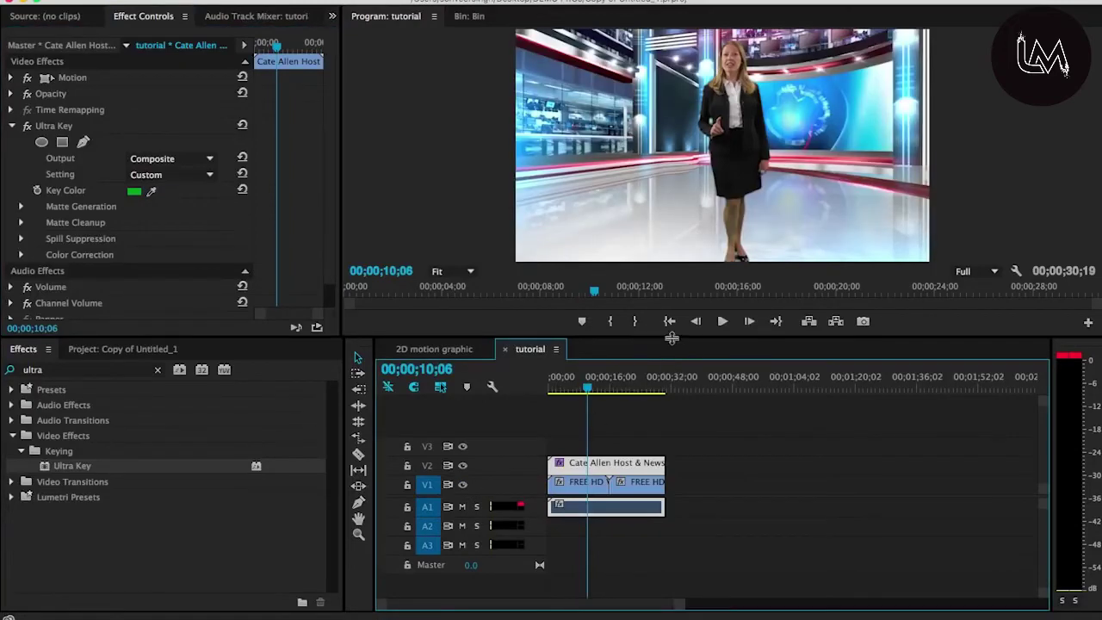
{"action": "left_click_drag", "start_coordinate": [676, 346], "coordinate": [689, 498]}
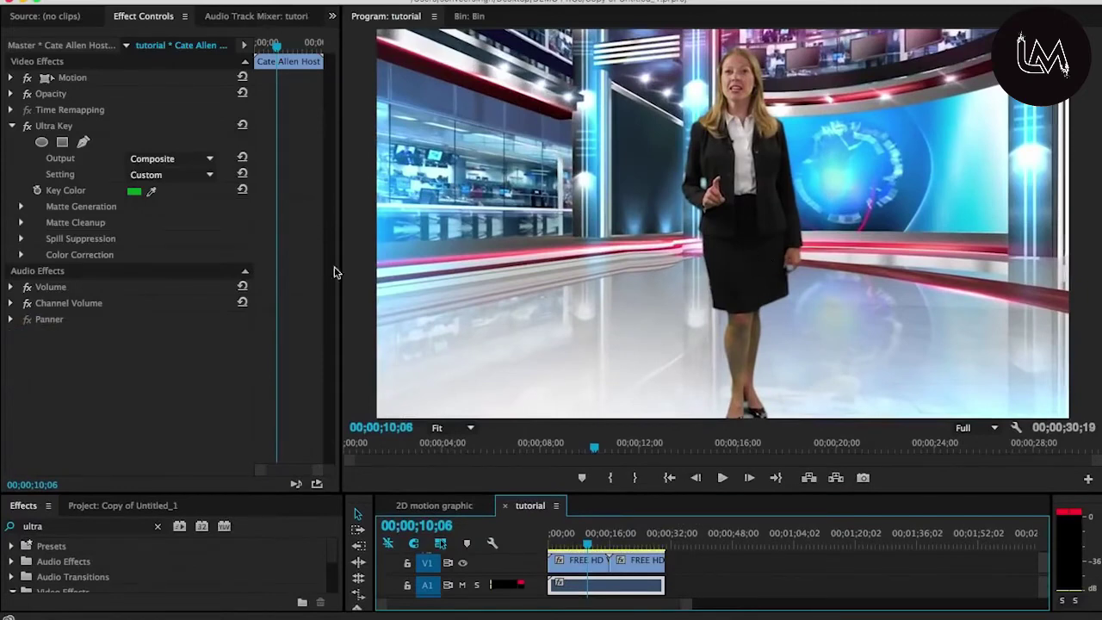
Step: Set the presenter's Motion Scale to 89 and Position Y to 269, shifting her left of centre
{"action": "left_click", "coordinate": [13, 126]}
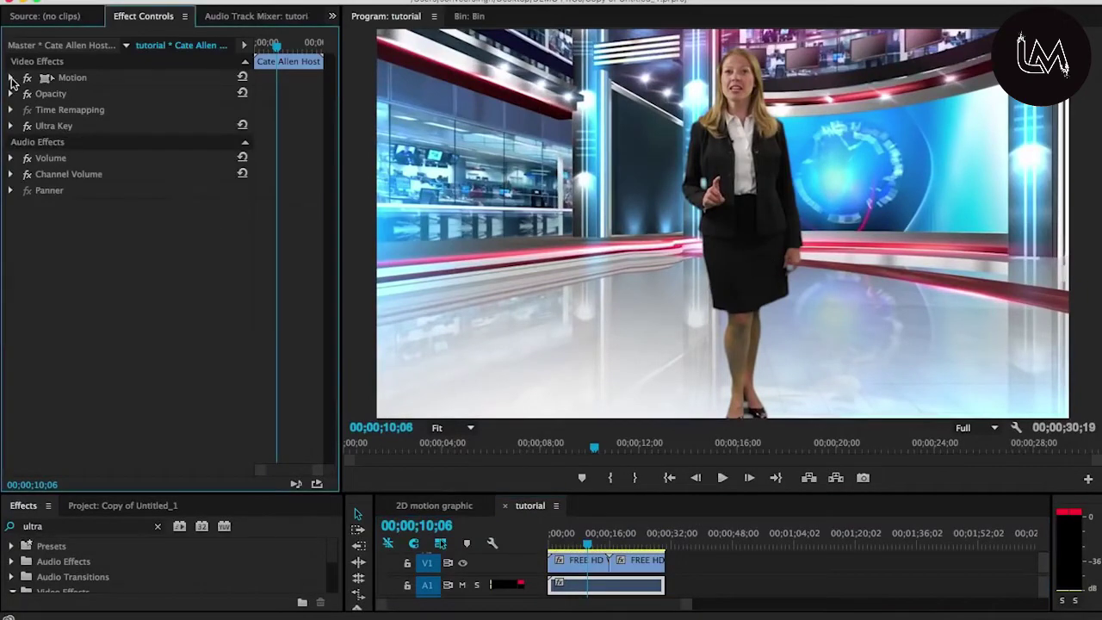
{"action": "left_click", "coordinate": [11, 78]}
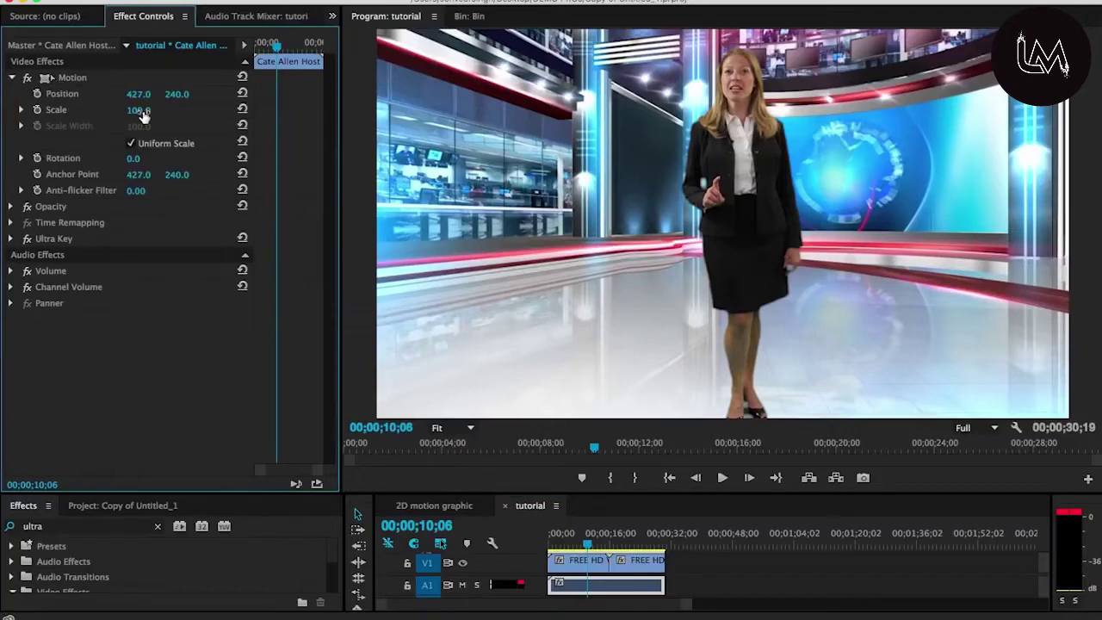
{"action": "left_click_drag", "start_coordinate": [140, 114], "coordinate": [120, 114]}
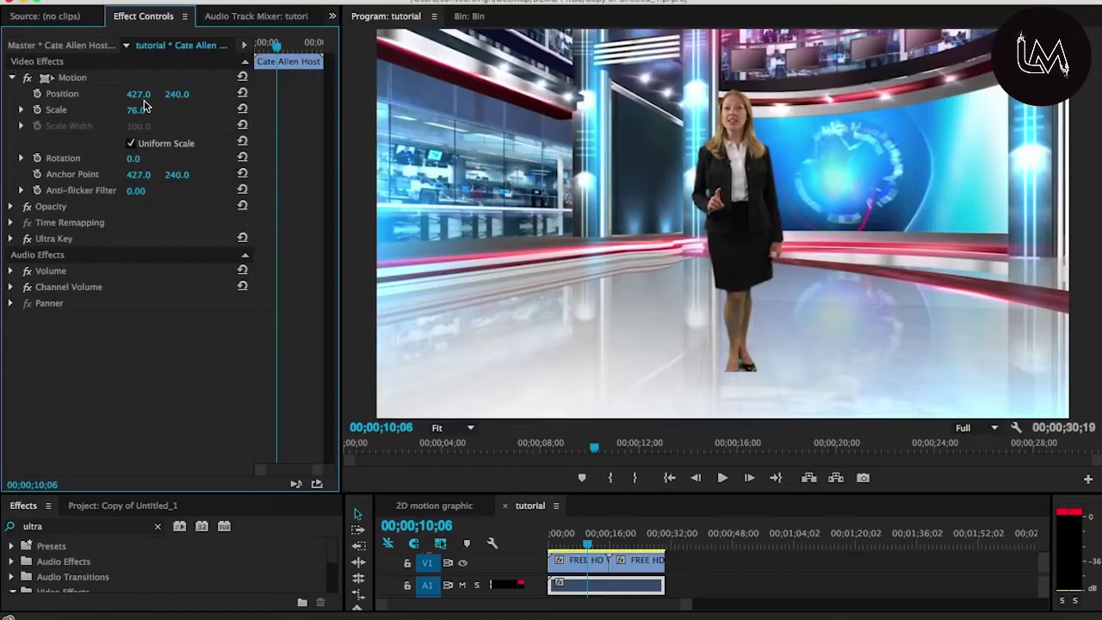
{"action": "left_click_drag", "start_coordinate": [137, 94], "coordinate": [43, 94]}
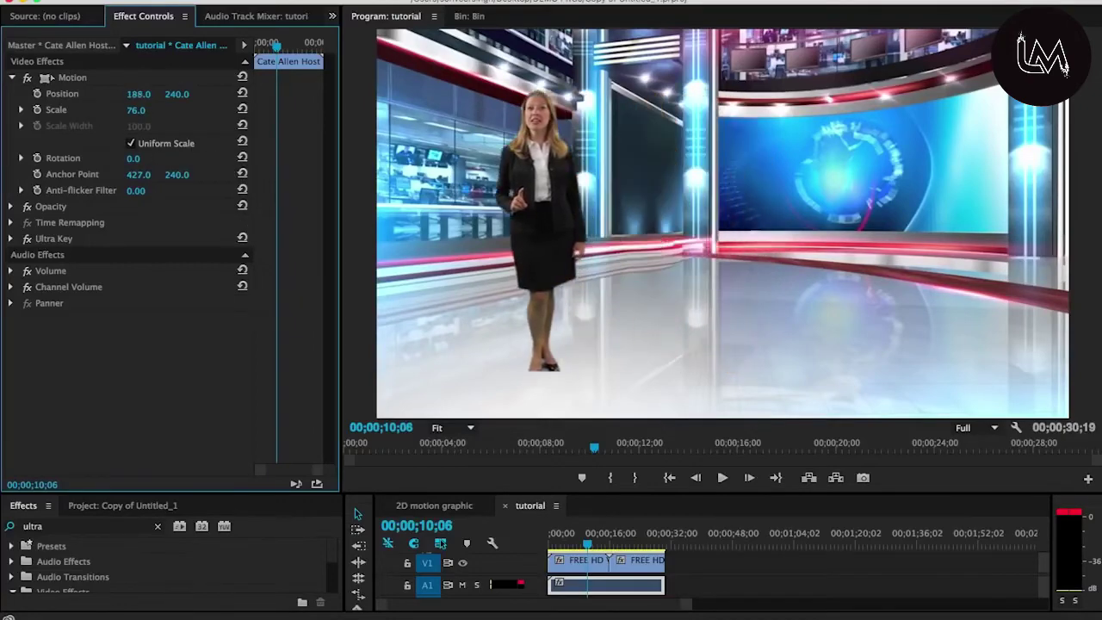
{"action": "left_click_drag", "start_coordinate": [138, 93], "coordinate": [16, 94]}
{"action": "left_click_drag", "start_coordinate": [177, 94], "coordinate": [243, 94]}
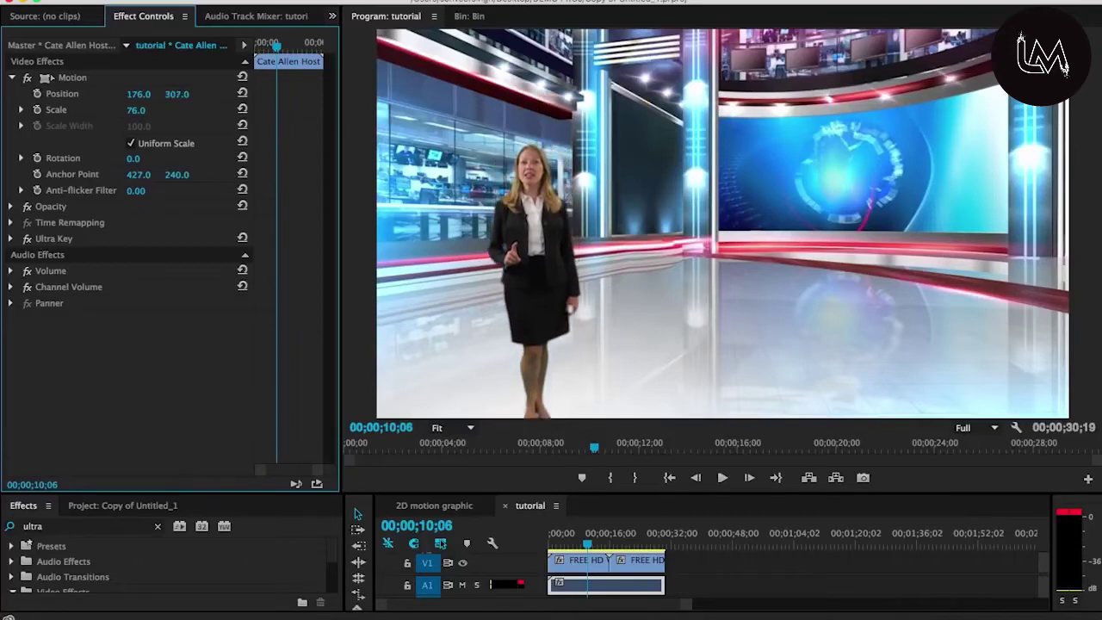
{"action": "left_click_drag", "start_coordinate": [177, 93], "coordinate": [162, 94]}
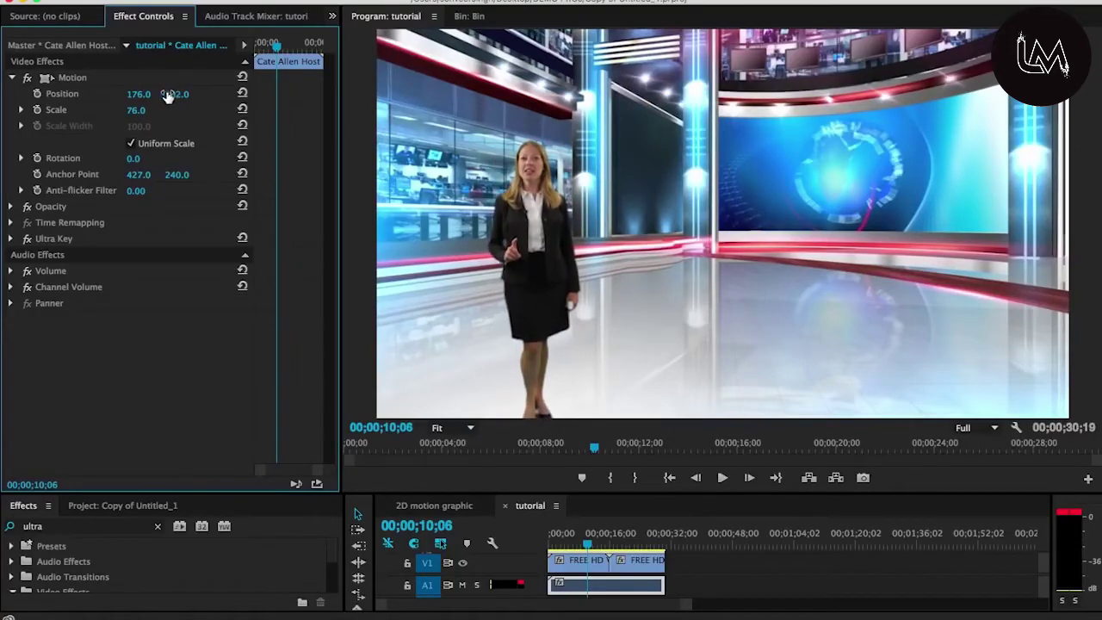
{"action": "mouse_move", "coordinate": [138, 94]}
{"action": "left_mouse_down"}
{"action": "mouse_move", "coordinate": [154, 94]}
{"action": "mouse_move", "coordinate": [139, 110]}
{"action": "mouse_move", "coordinate": [158, 94]}
{"action": "left_mouse_up"}
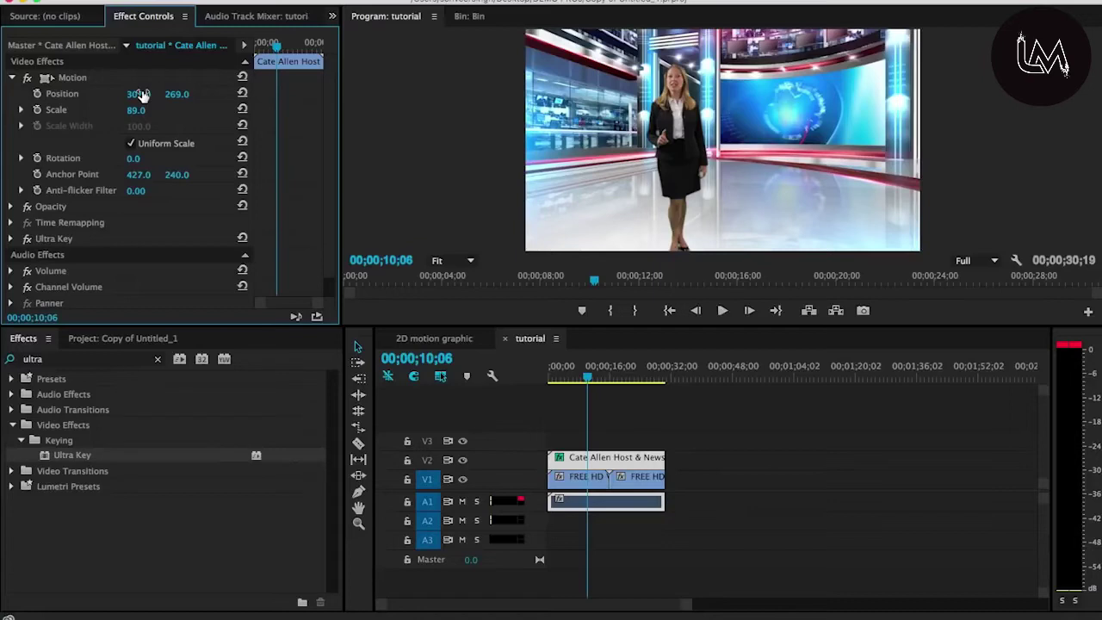
Step: Save the project, collapse Motion, and search the effects list for 'flip'
{"action": "key", "text": "cmd+s"}
{"action": "left_click", "coordinate": [12, 77]}
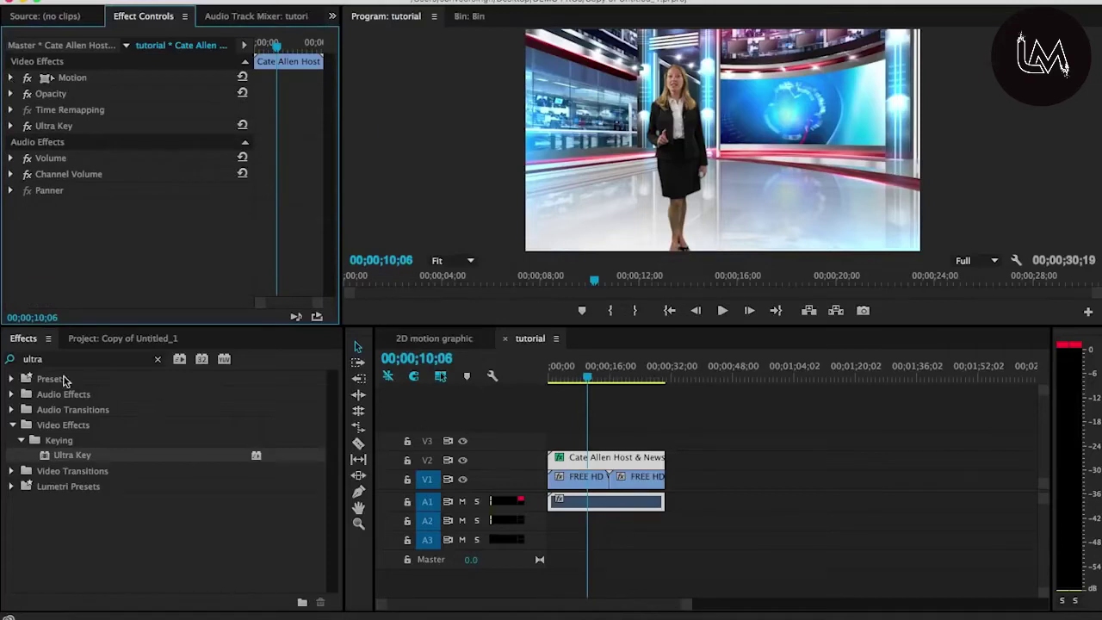
{"action": "left_click", "coordinate": [157, 359]}
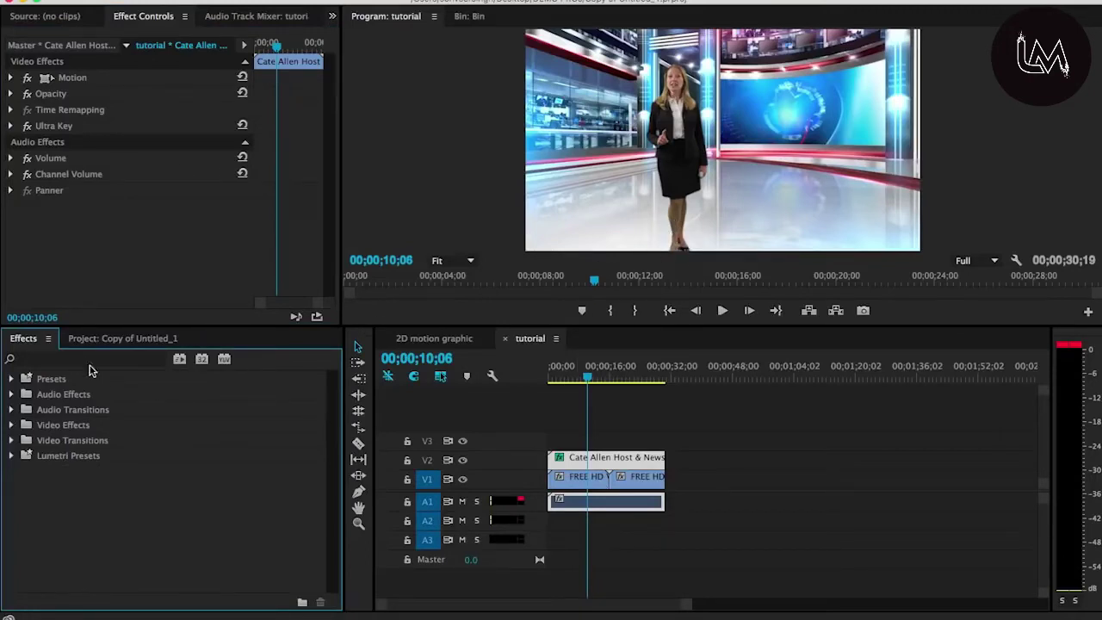
{"action": "left_click", "coordinate": [74, 358]}
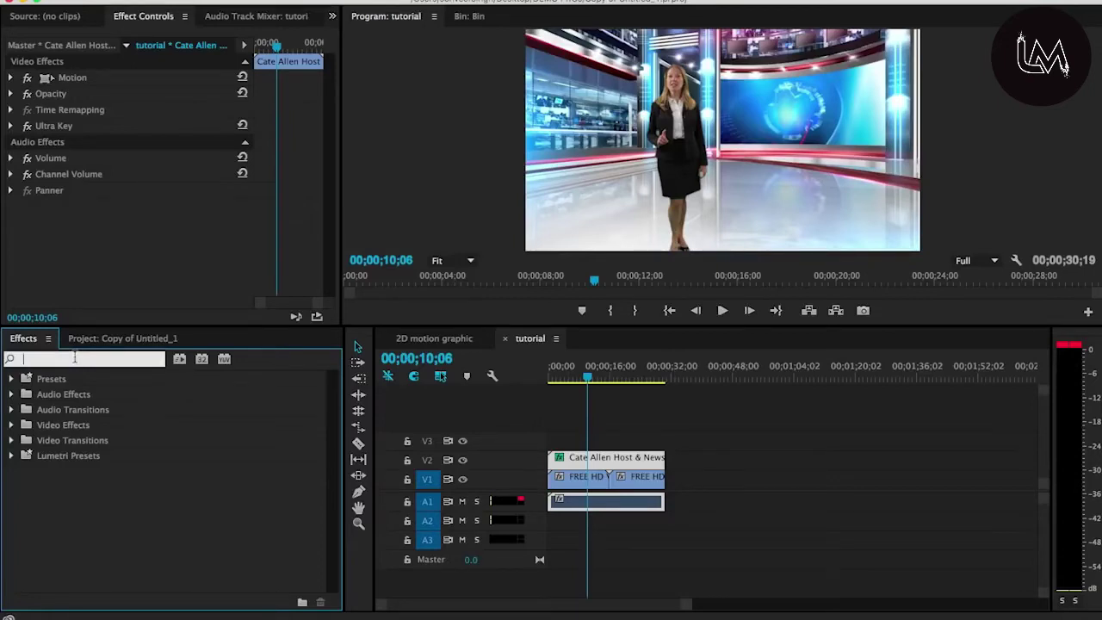
{"action": "type", "text": "fl"}
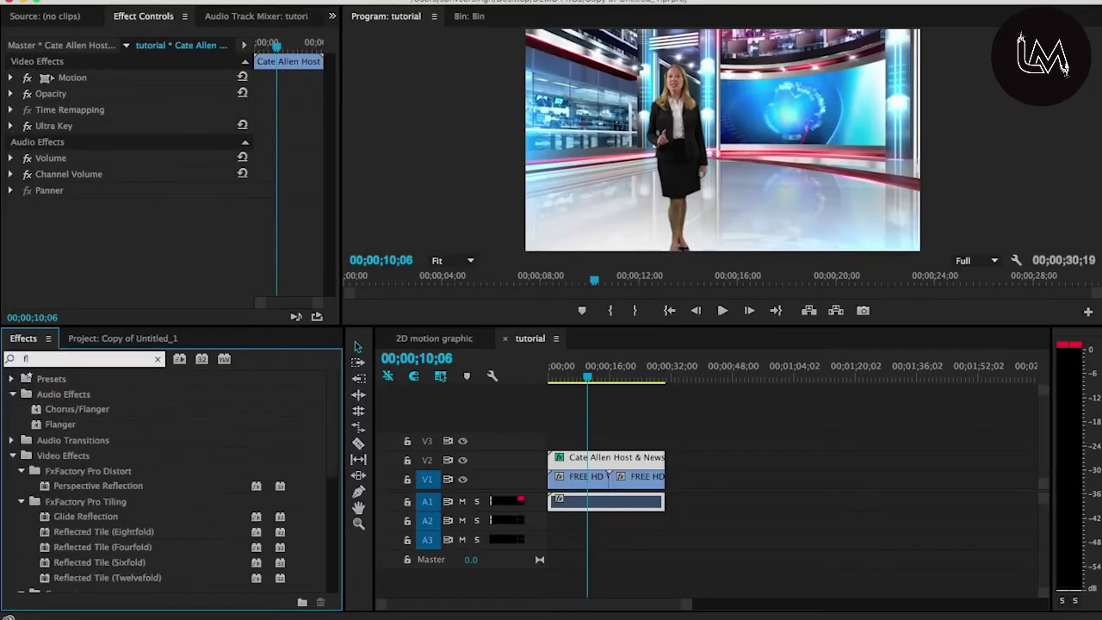
{"action": "type", "text": "ip"}
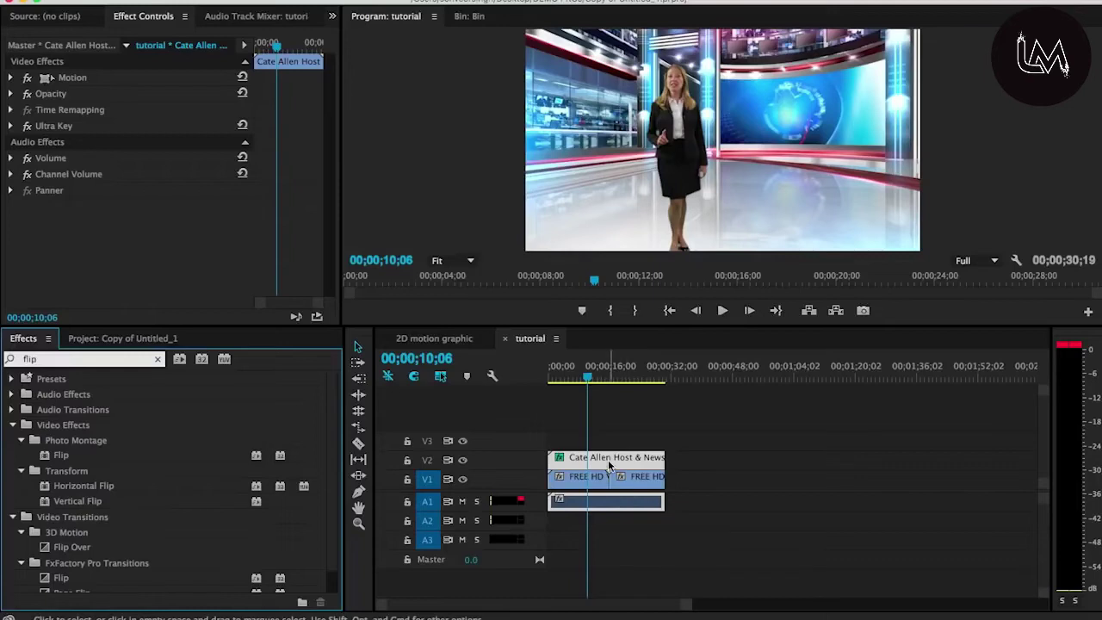
Step: Apply Vertical Flip to the lower presenter copy and hide the upright V3 copy to check it
{"action": "left_click", "coordinate": [579, 458]}
{"action": "left_click_drag", "start_coordinate": [579, 458], "coordinate": [579, 458]}
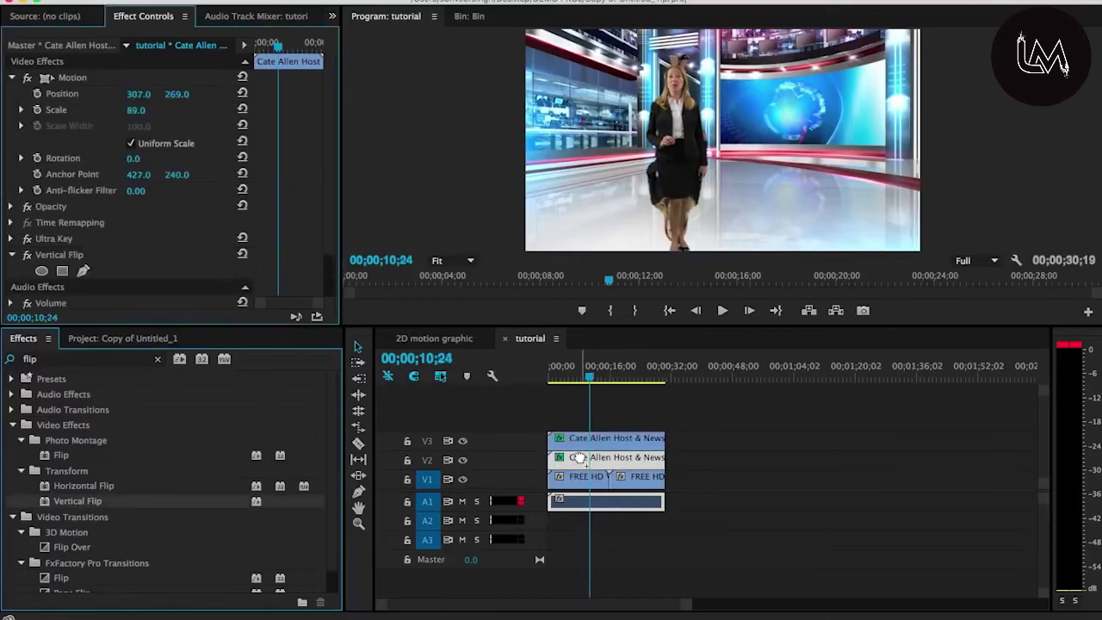
{"action": "left_click", "coordinate": [463, 442]}
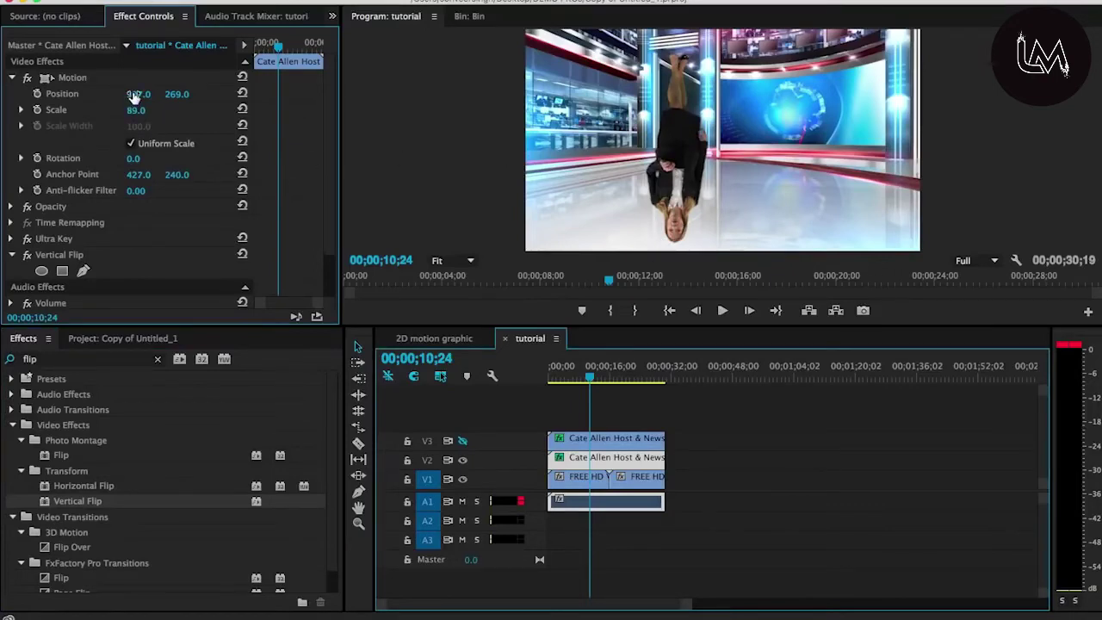
Step: Move the flipped presenter down below her, with X Position at 297
{"action": "left_click_drag", "start_coordinate": [134, 98], "coordinate": [171, 97]}
{"action": "left_click_drag", "start_coordinate": [171, 97], "coordinate": [280, 97]}
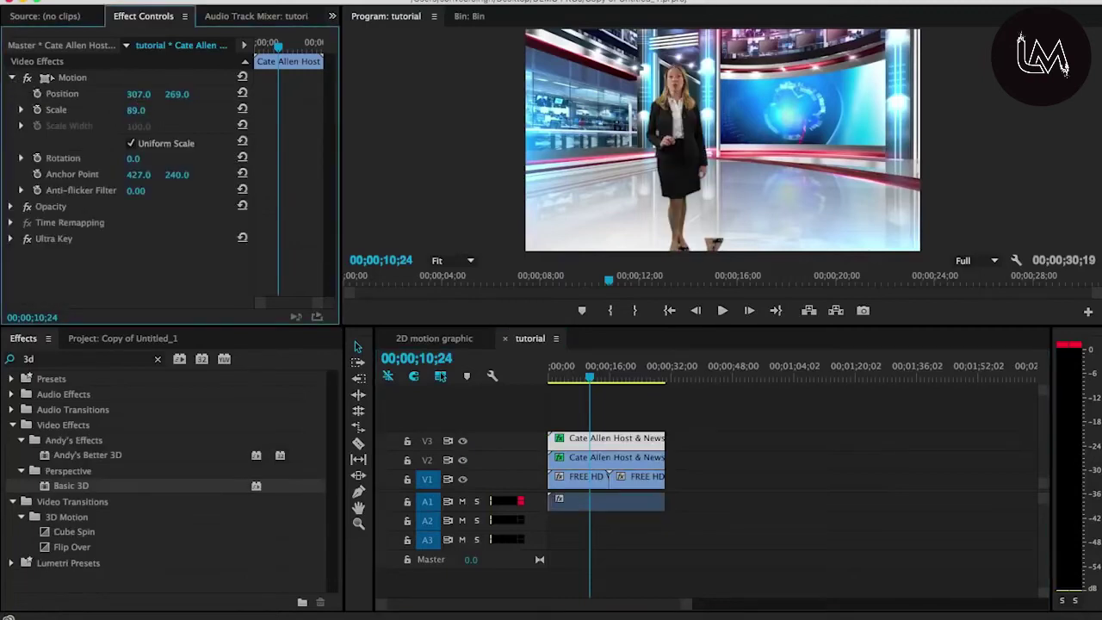
{"action": "mouse_move", "coordinate": [138, 94]}
{"action": "left_mouse_down"}
{"action": "mouse_move", "coordinate": [181, 95]}
{"action": "mouse_move", "coordinate": [126, 111]}
{"action": "left_mouse_up"}
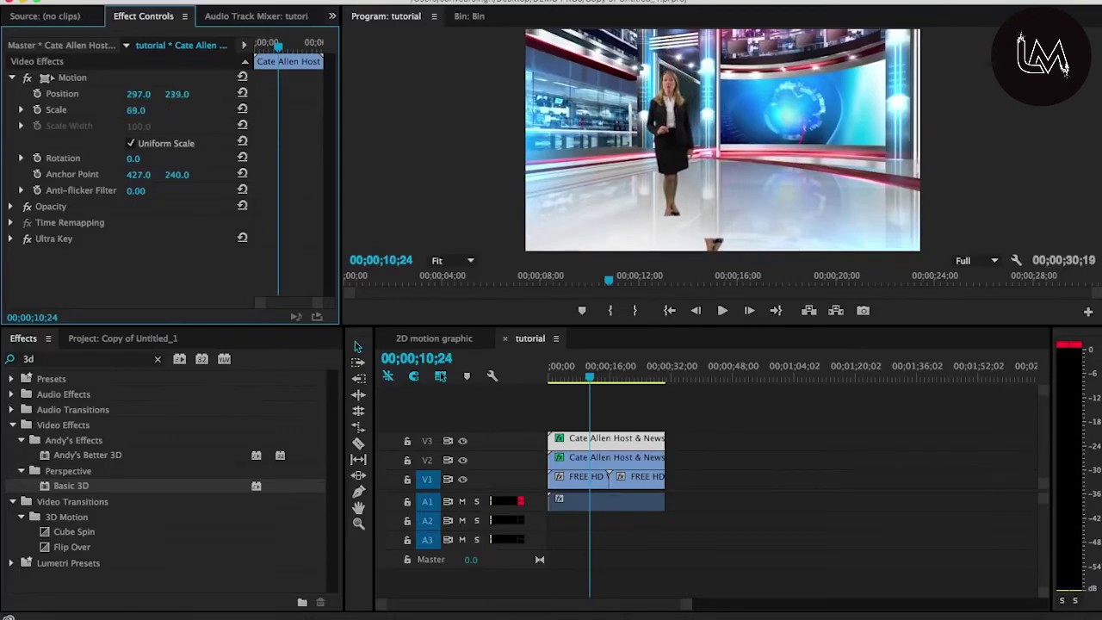
Step: Lower the upright presenter to Y 283 and align the flipped reflection beneath her feet at 293, 642
{"action": "left_click_drag", "start_coordinate": [178, 95], "coordinate": [179, 95]}
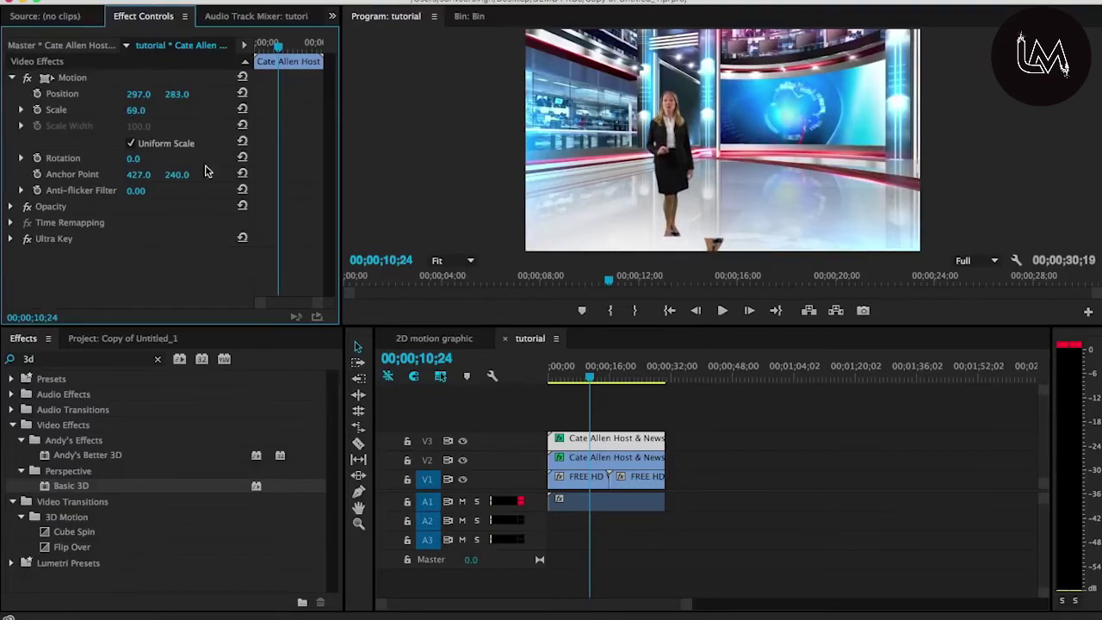
{"action": "left_click", "coordinate": [586, 499]}
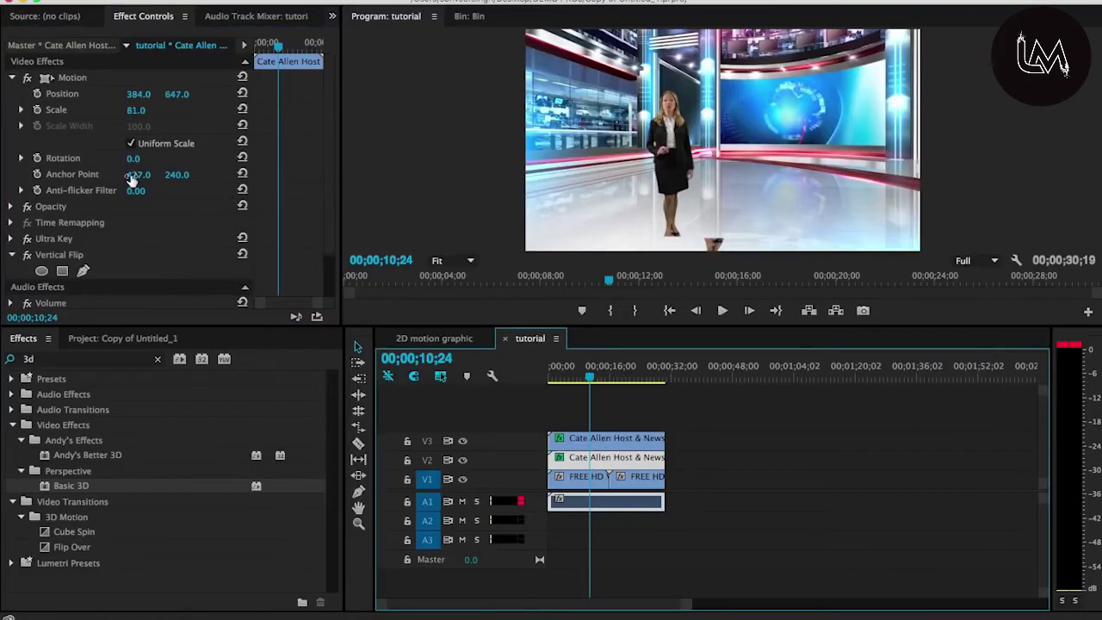
{"action": "left_click_drag", "start_coordinate": [136, 95], "coordinate": [99, 95]}
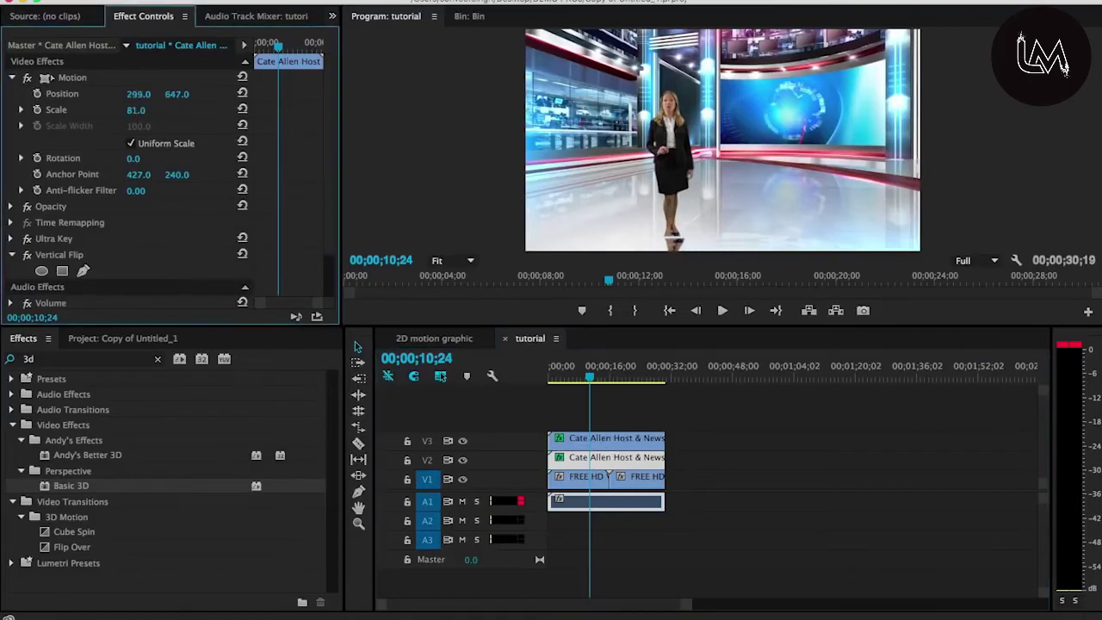
{"action": "left_click_drag", "start_coordinate": [175, 94], "coordinate": [173, 99]}
{"action": "left_click_drag", "start_coordinate": [138, 94], "coordinate": [137, 94]}
Step: Lower the flipped reflection's Opacity to 64% and move the playhead back toward the sequence start
{"action": "left_click", "coordinate": [11, 208]}
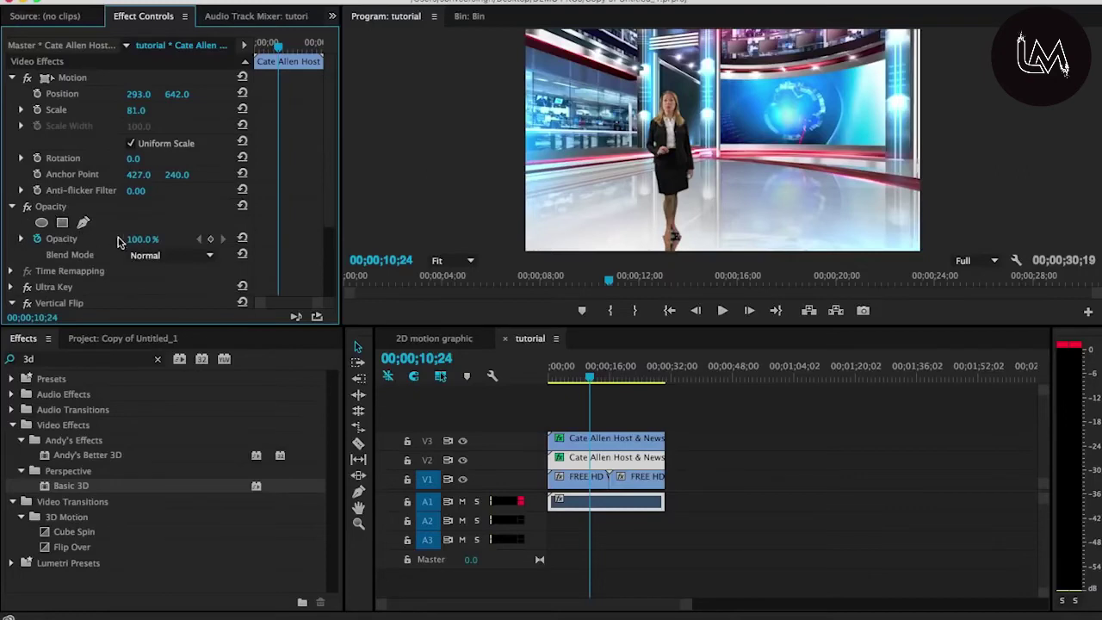
{"action": "left_click_drag", "start_coordinate": [142, 239], "coordinate": [122, 239]}
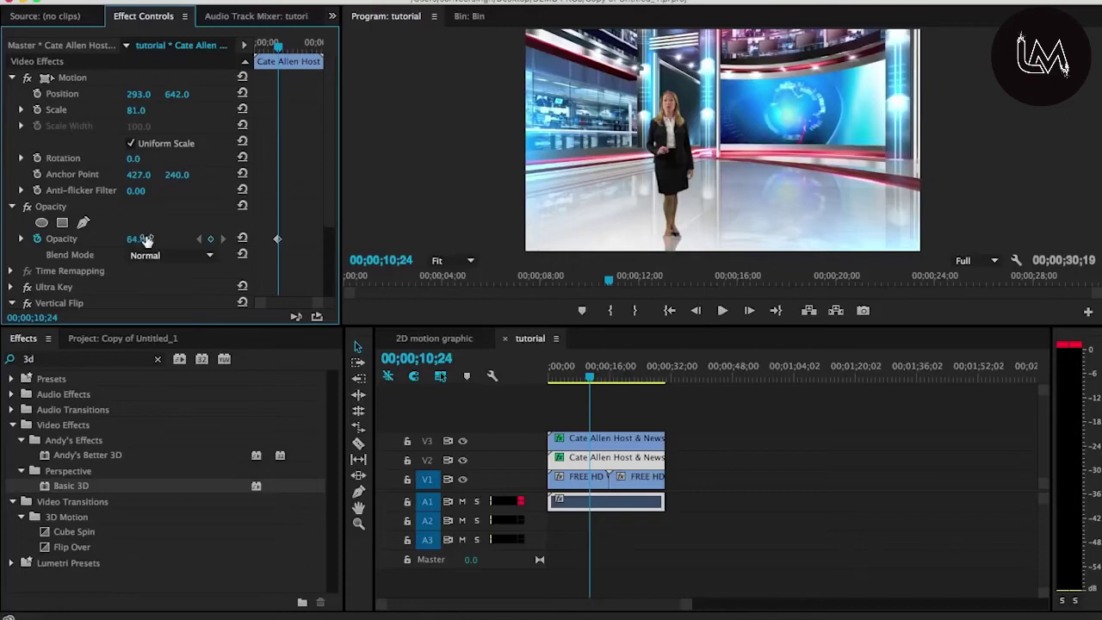
{"action": "left_click_drag", "start_coordinate": [589, 385], "coordinate": [552, 389]}
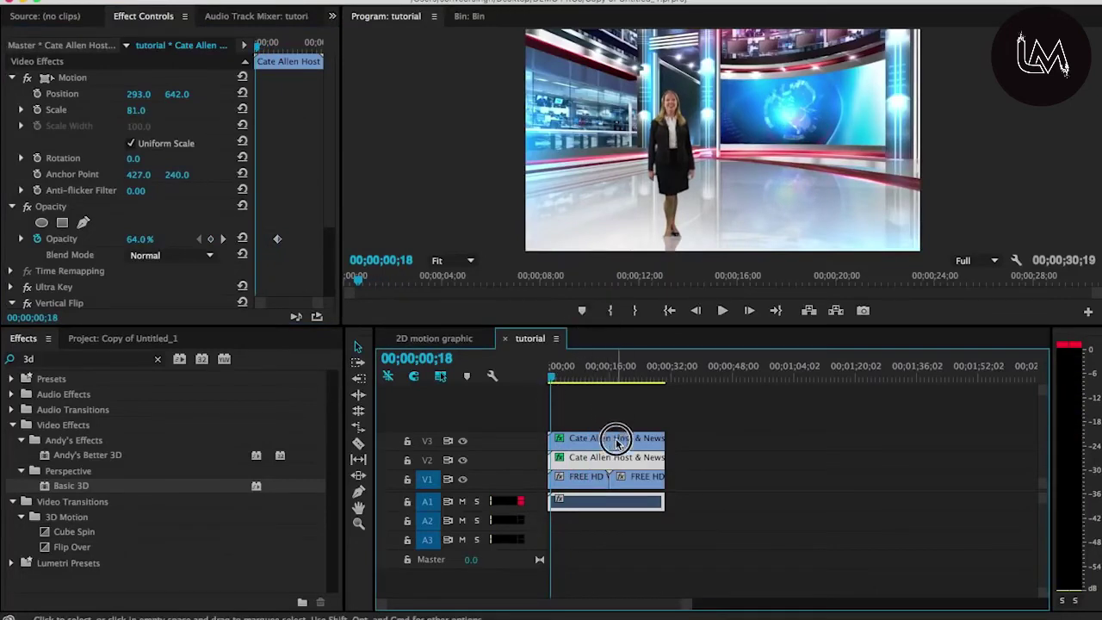
{"action": "left_click", "coordinate": [599, 326]}
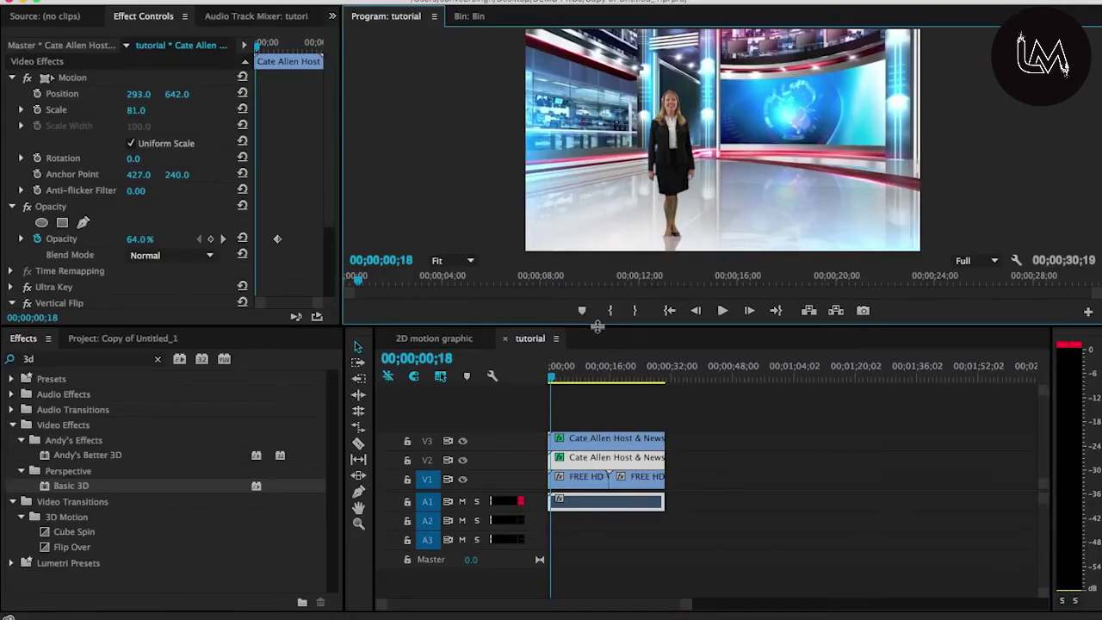
{"action": "left_click_drag", "start_coordinate": [597, 327], "coordinate": [609, 443]}
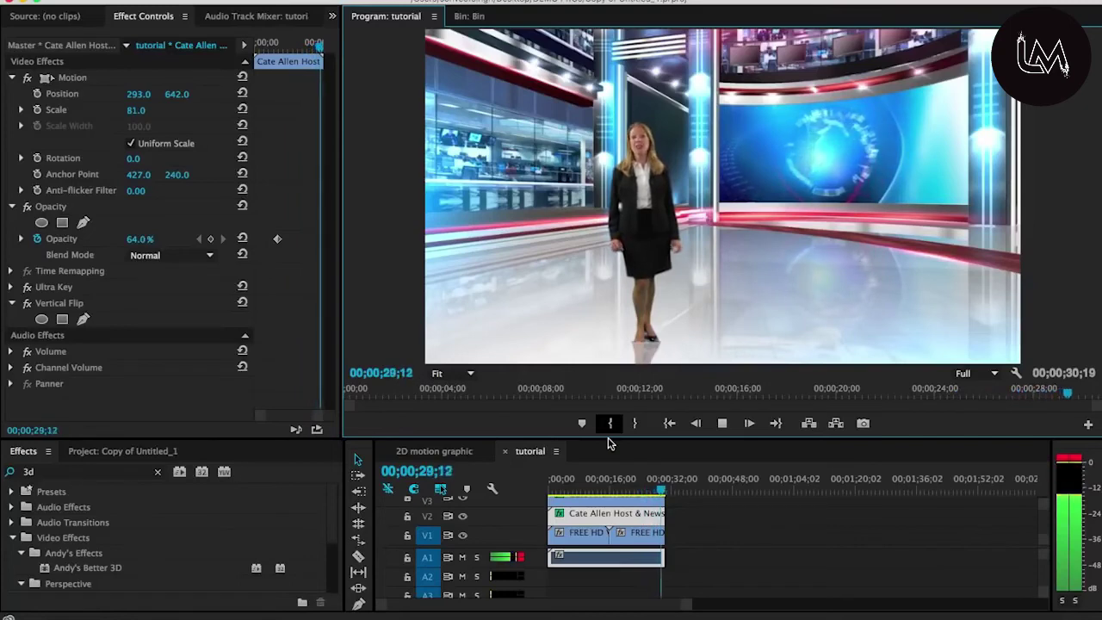
{"action": "key", "text": "space"}
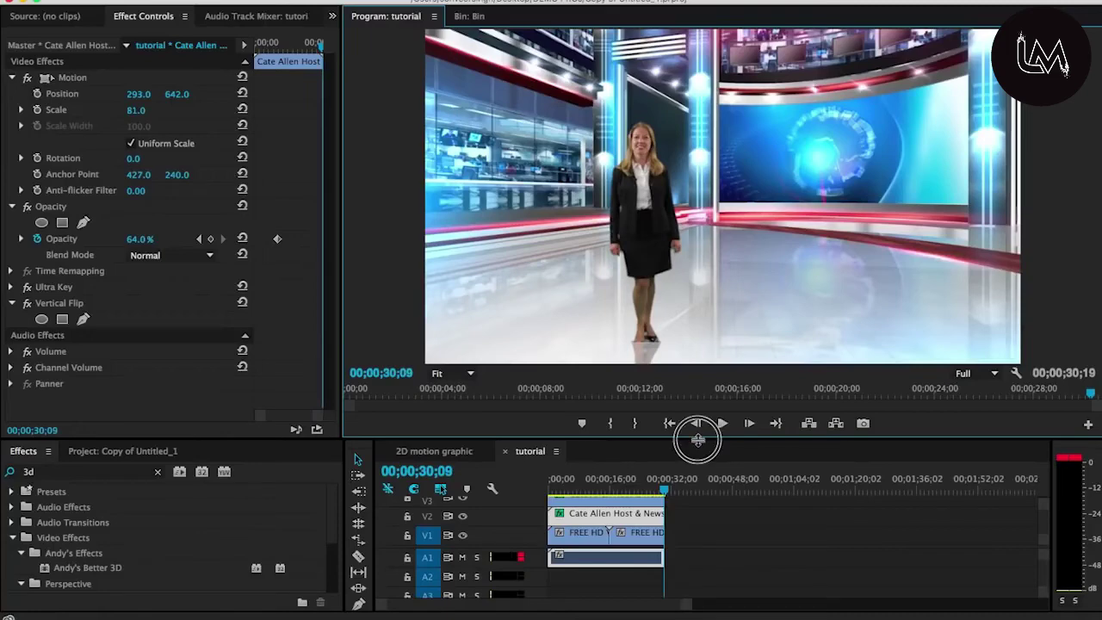
{"action": "left_click_drag", "start_coordinate": [699, 440], "coordinate": [697, 300]}
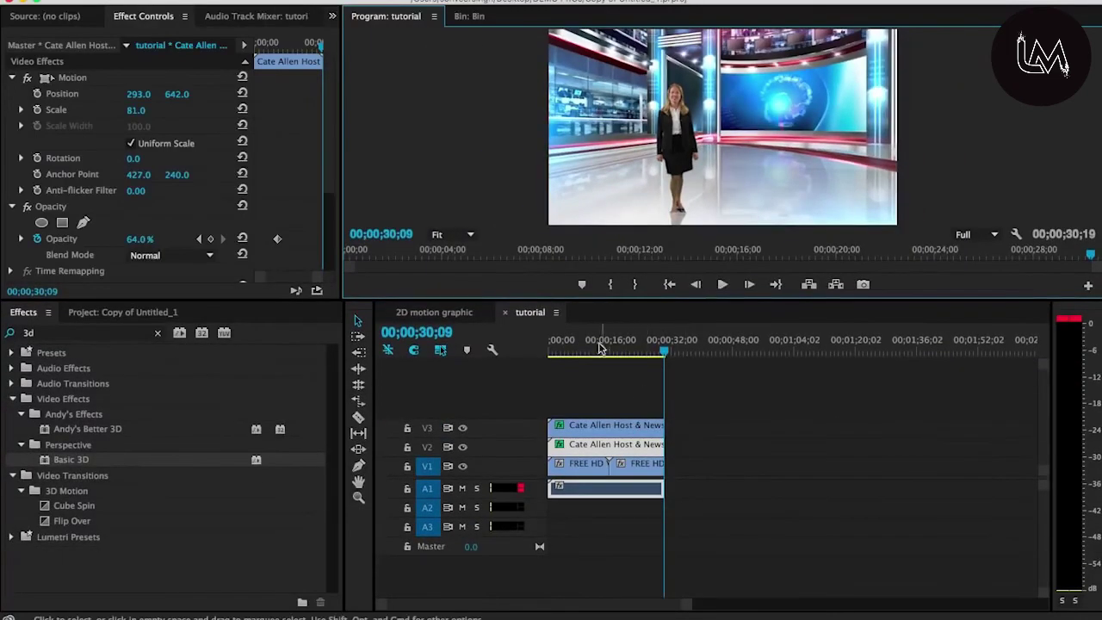
{"action": "left_click", "coordinate": [601, 347]}
Step: Show the presenter's original green-screen footage in an enlarged Source monitor beside the composite, then rewind to the start
{"action": "double_click", "coordinate": [612, 425]}
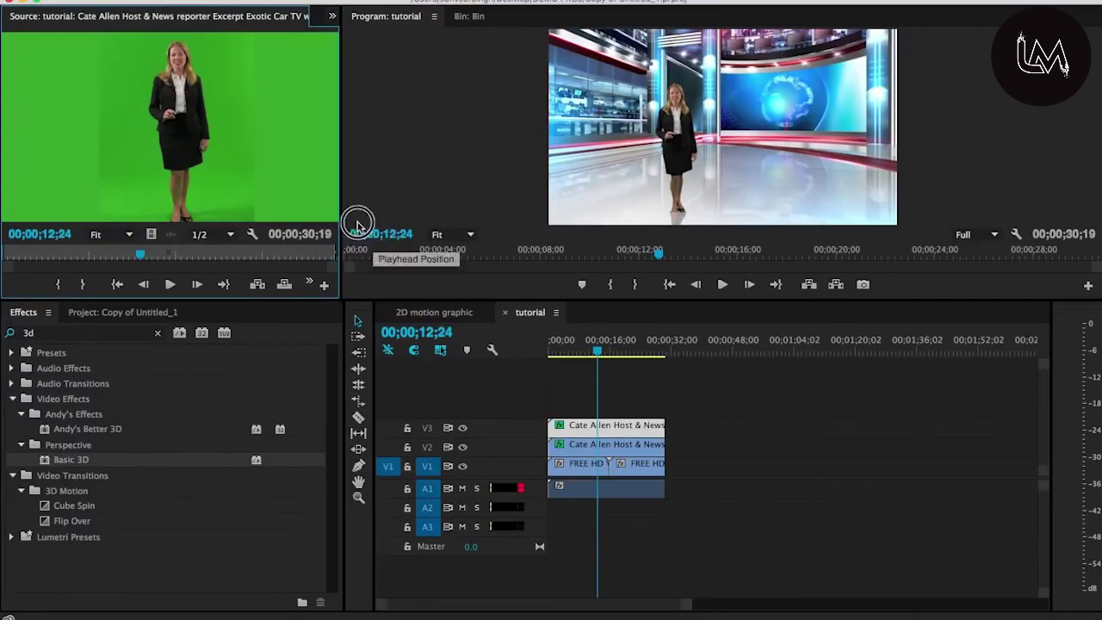
{"action": "left_click_drag", "start_coordinate": [342, 200], "coordinate": [377, 203]}
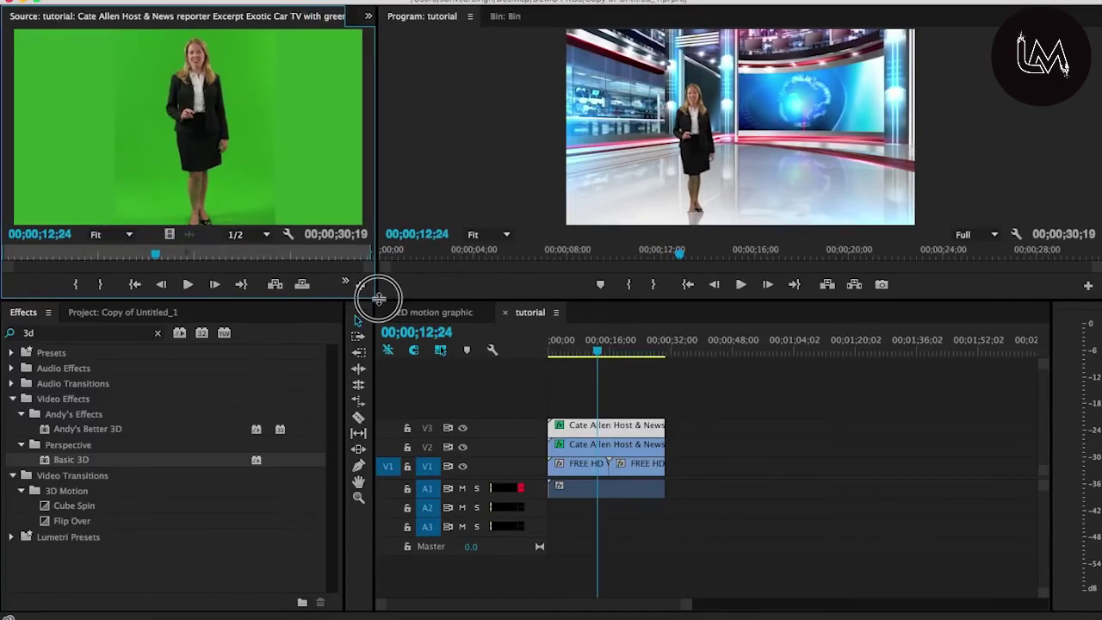
{"action": "left_click_drag", "start_coordinate": [379, 300], "coordinate": [400, 472]}
{"action": "left_click_drag", "start_coordinate": [377, 327], "coordinate": [484, 337]}
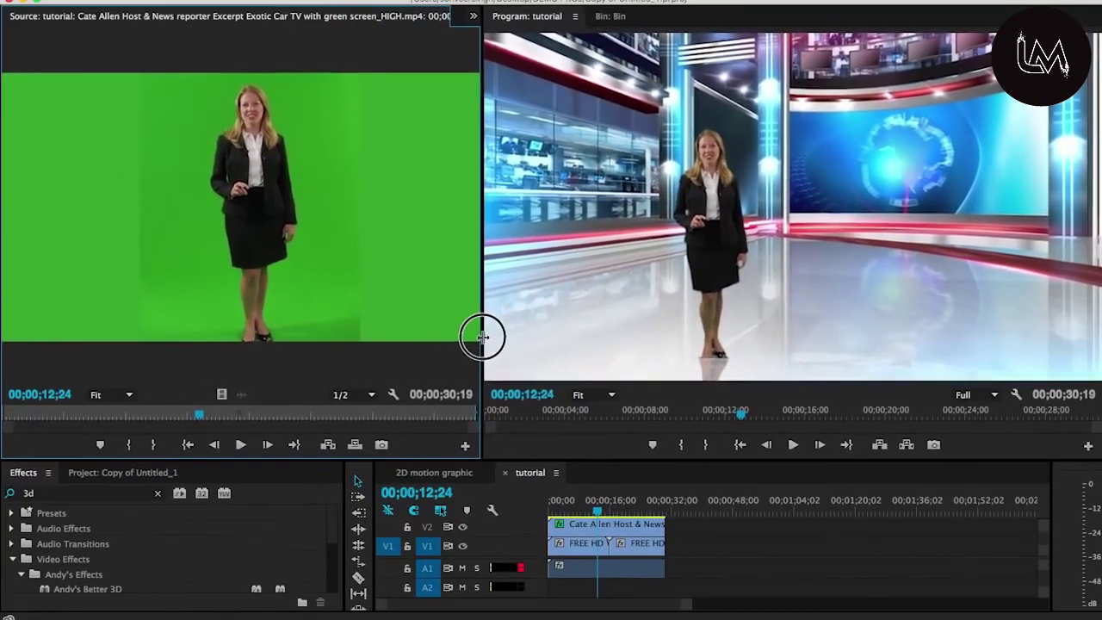
{"action": "left_click_drag", "start_coordinate": [483, 336], "coordinate": [495, 336]}
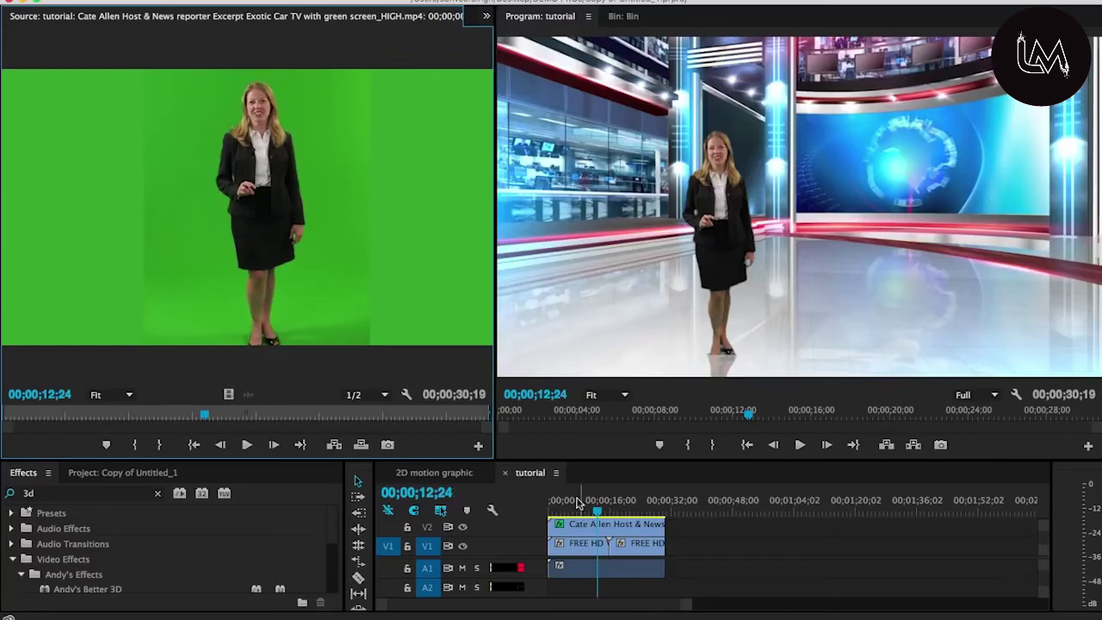
{"action": "left_click_drag", "start_coordinate": [573, 462], "coordinate": [572, 425]}
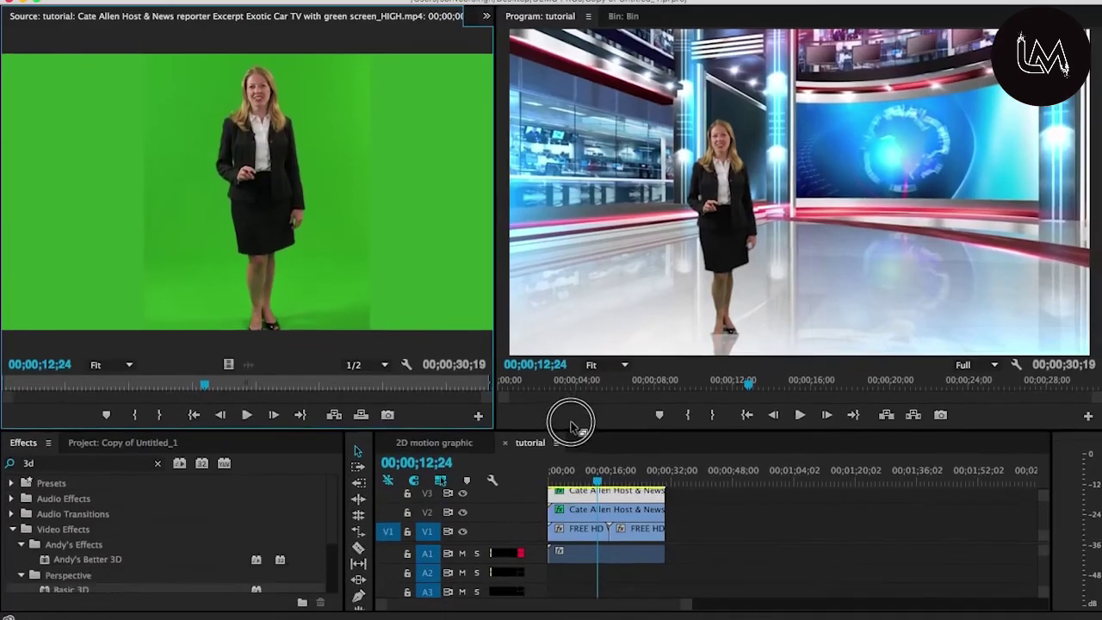
{"action": "left_click_drag", "start_coordinate": [597, 471], "coordinate": [547, 475]}
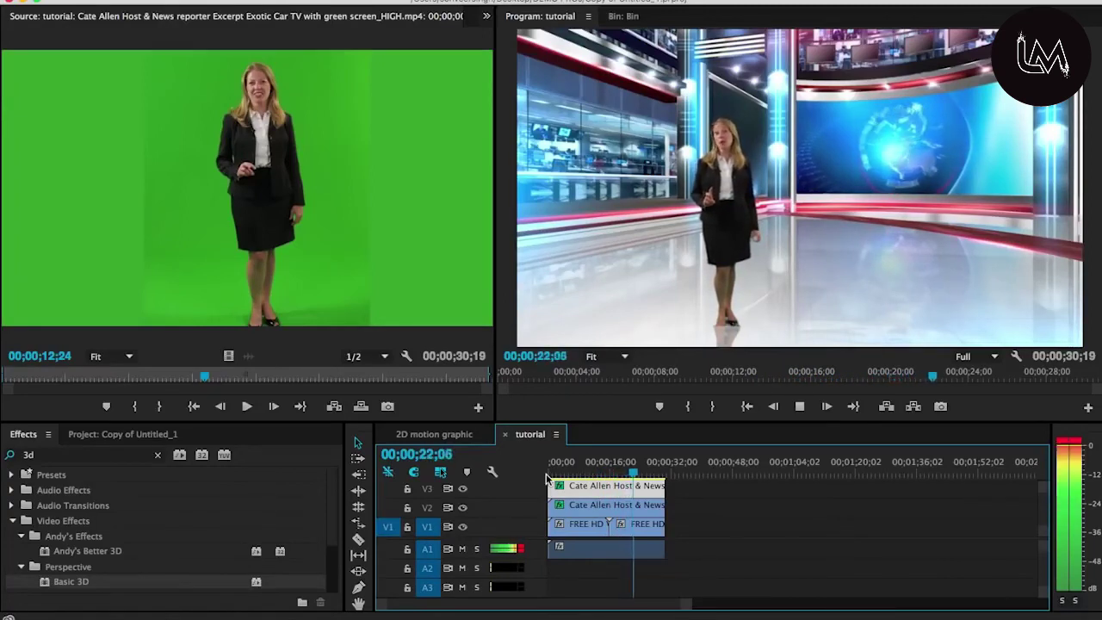
Step: Stop playback, enlarge the timeline area, and save the project with Ctrl+S
{"action": "key", "text": "space"}
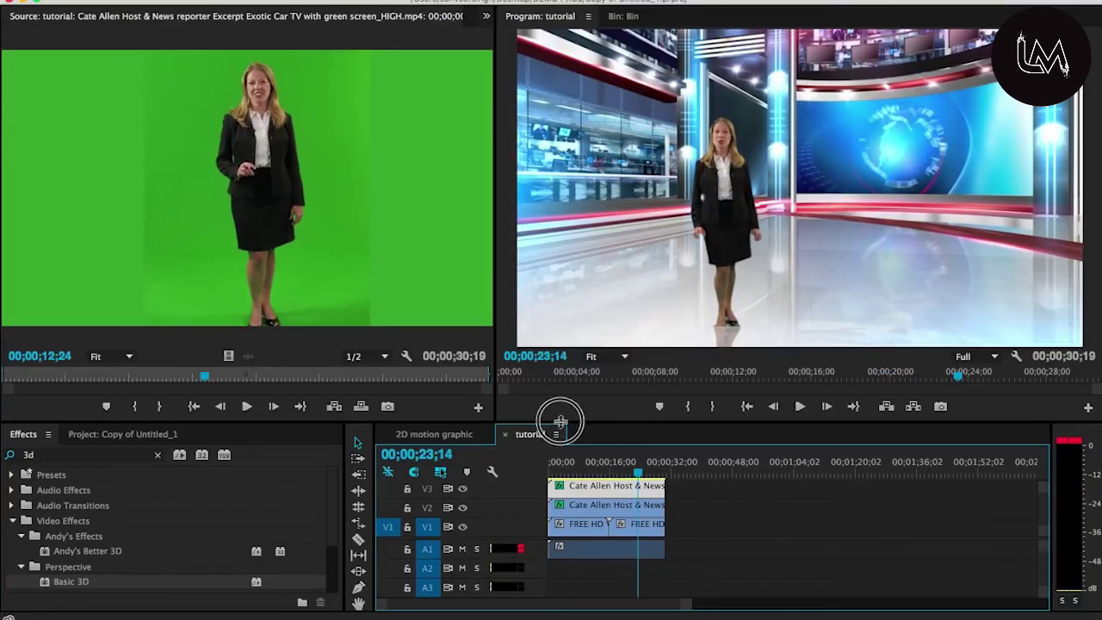
{"action": "left_click_drag", "start_coordinate": [560, 422], "coordinate": [558, 333]}
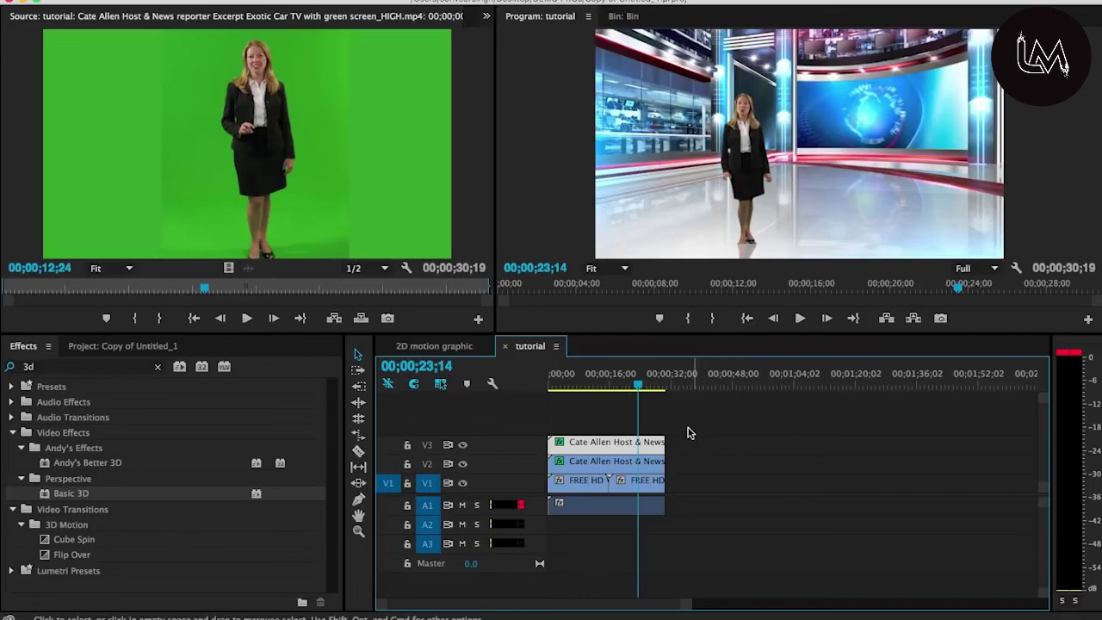
{"action": "key", "text": "ctrl+s"}
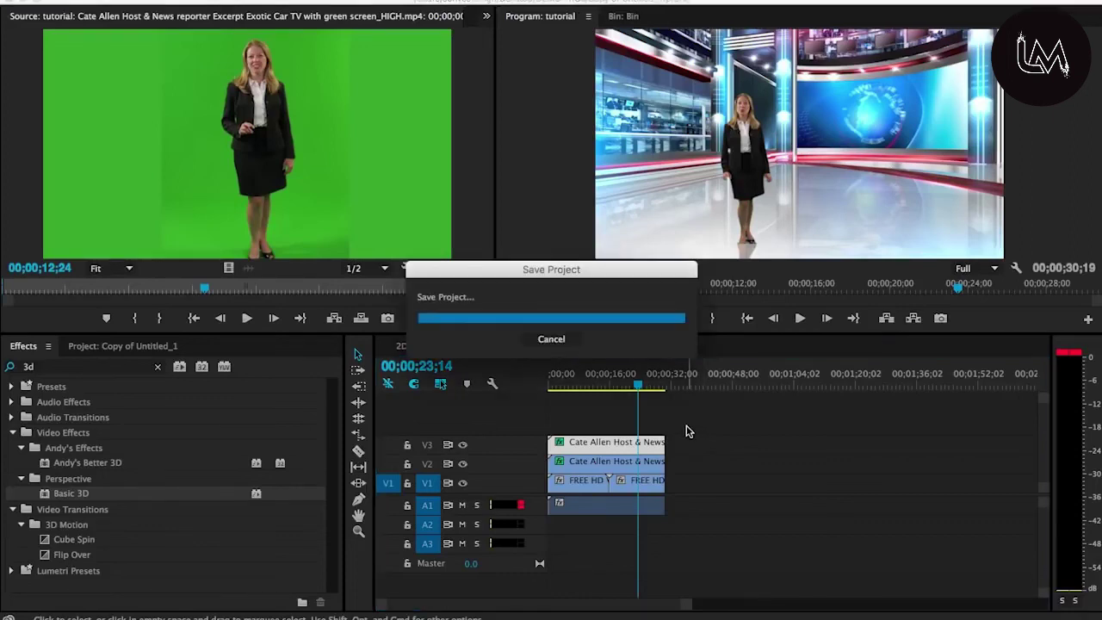